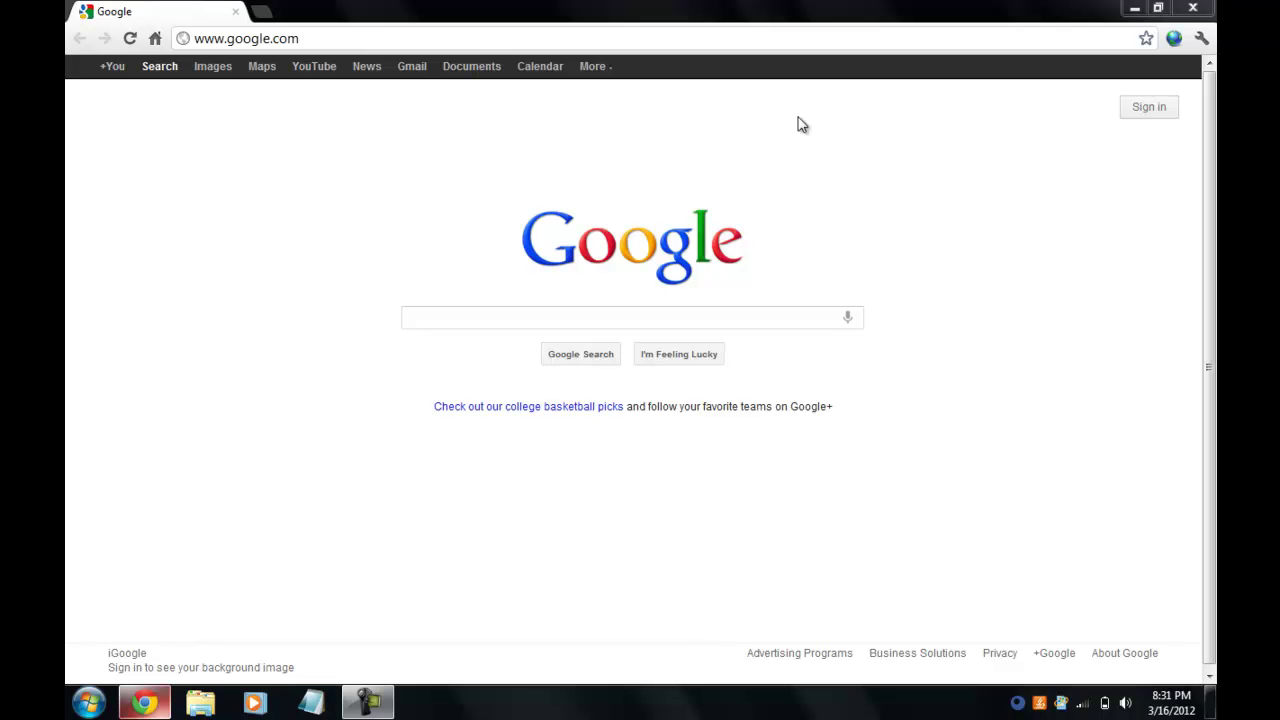
pyautogui.click(729, 41)
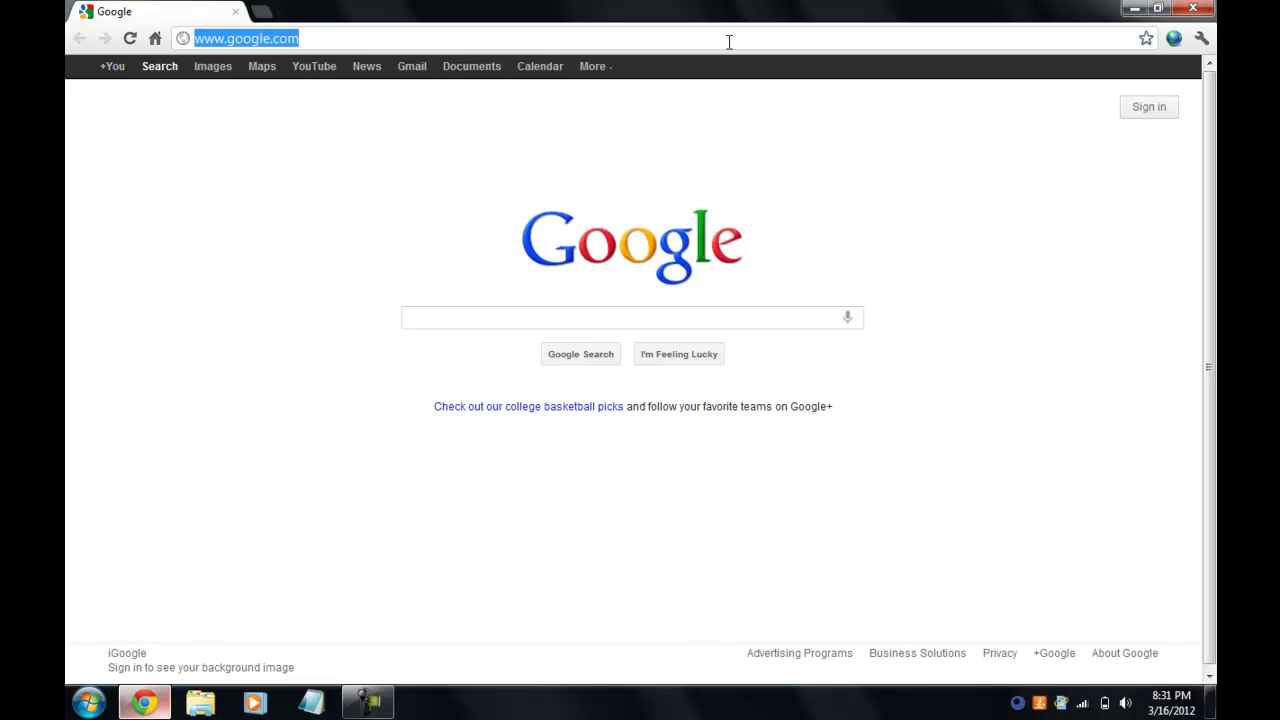
pyautogui.write('mo')
pyautogui.press('Return')
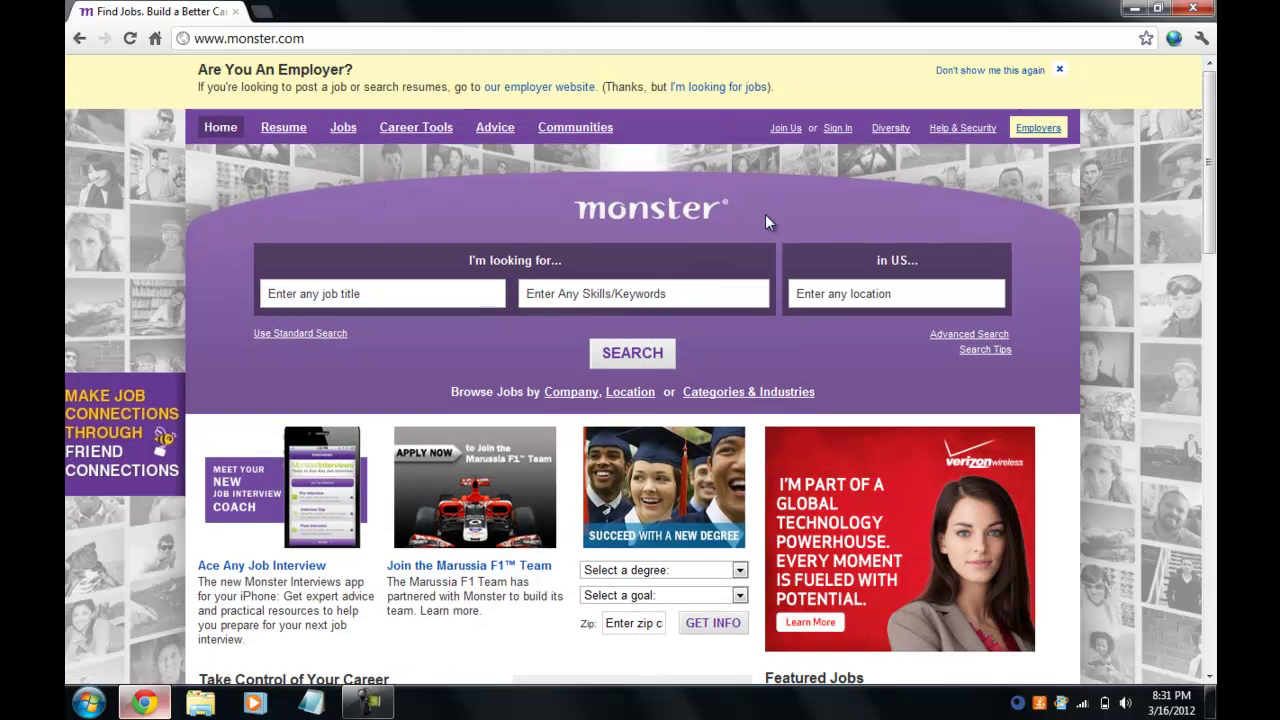
# Open the Join Us sign-up form and scroll down to its fields.
pyautogui.click(786, 130)
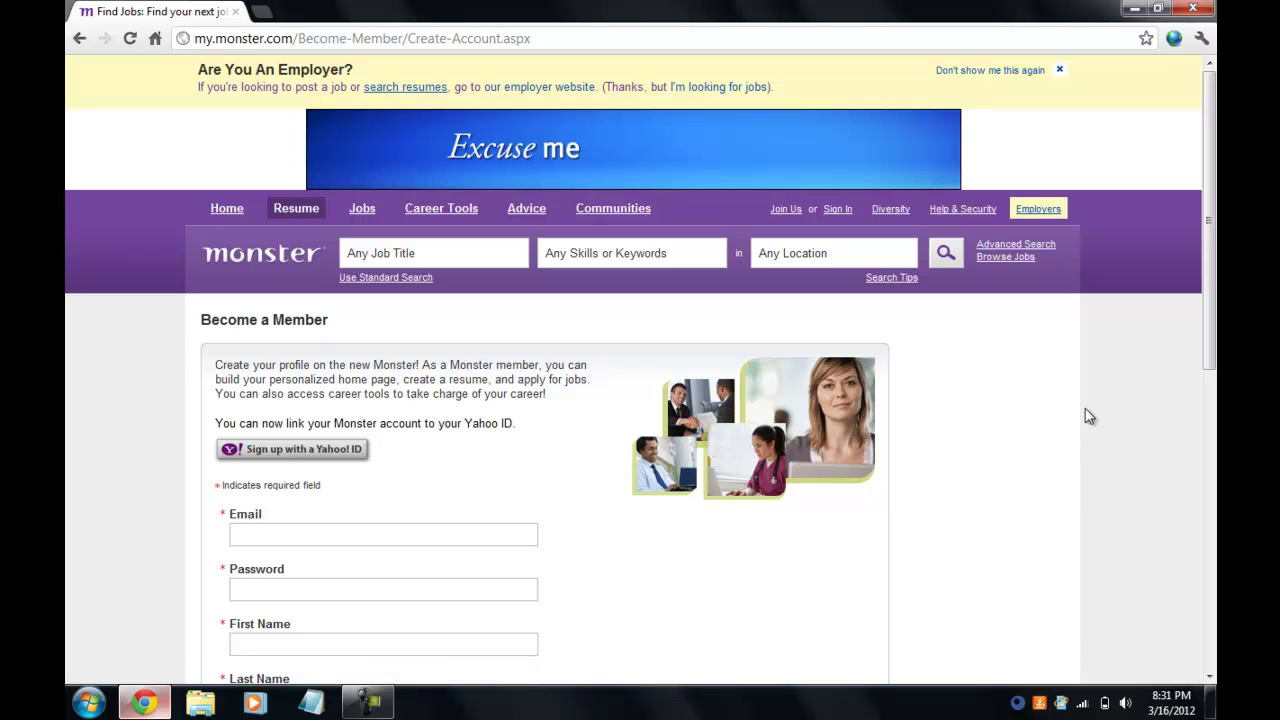
pyautogui.moveTo(1210, 222); pyautogui.dragTo(1210, 342)
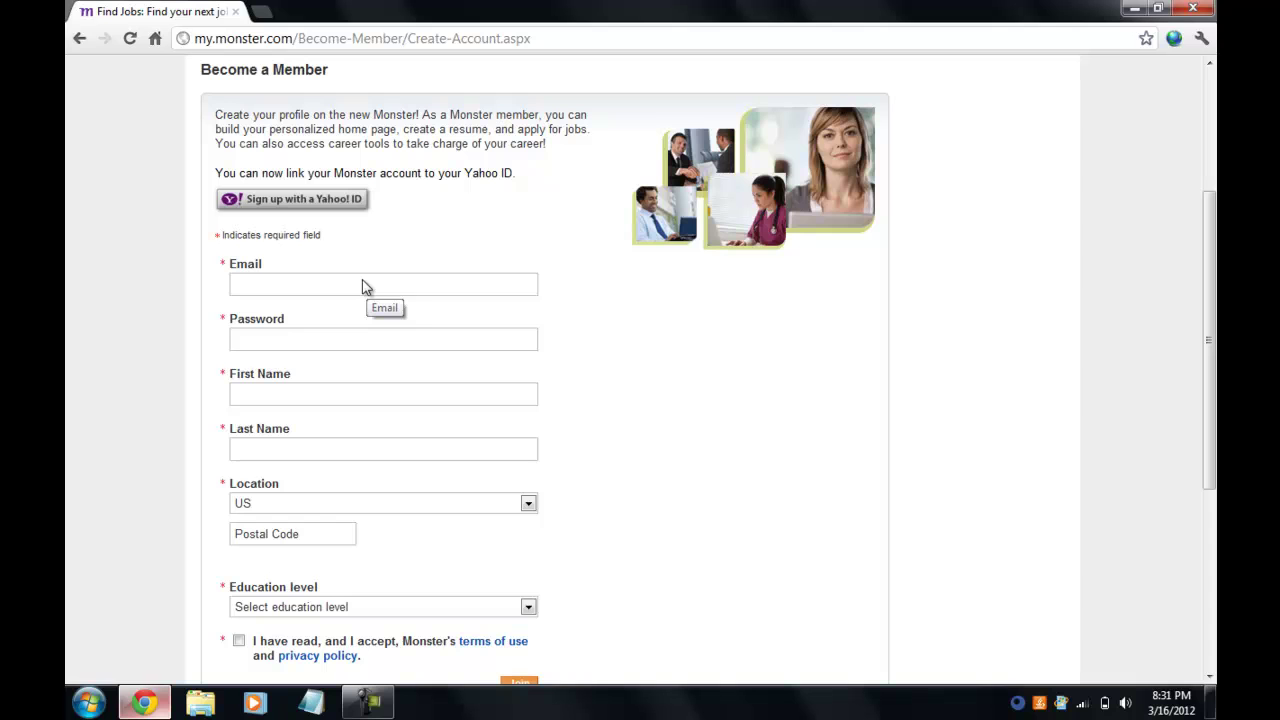
# Enter the account e-mail, password, first and last name, and postal code.
pyautogui.click(364, 287)
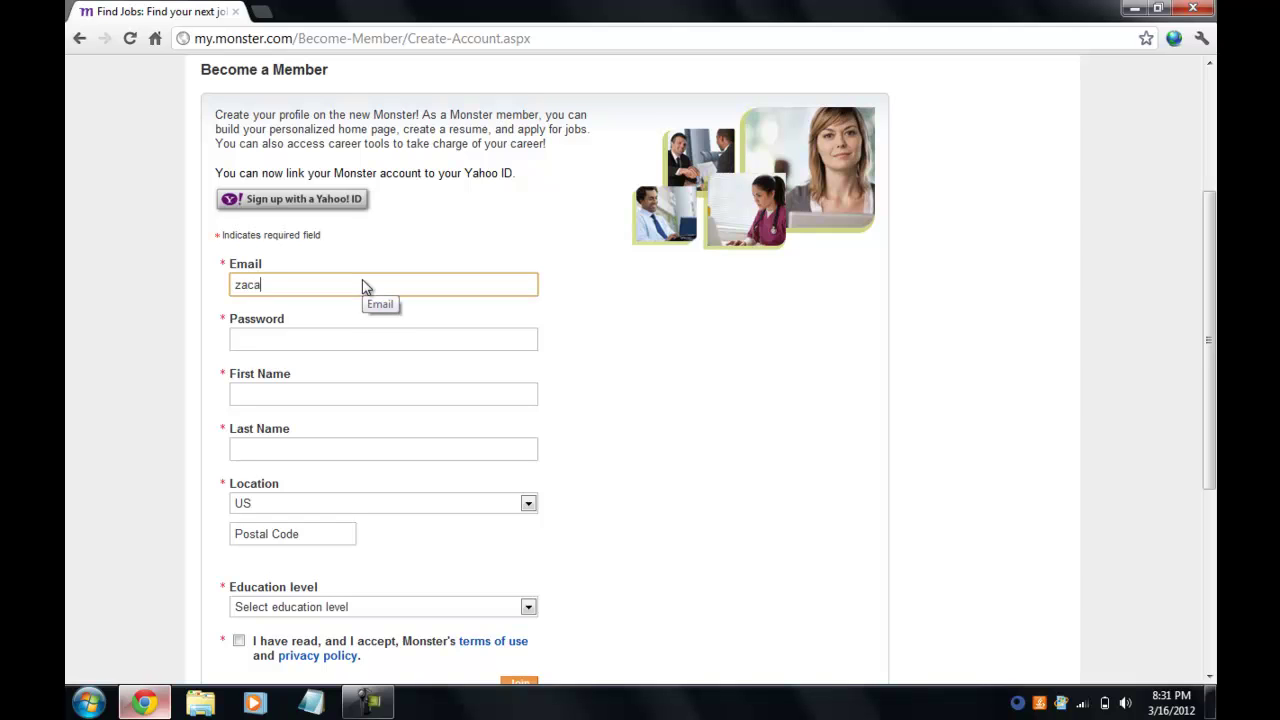
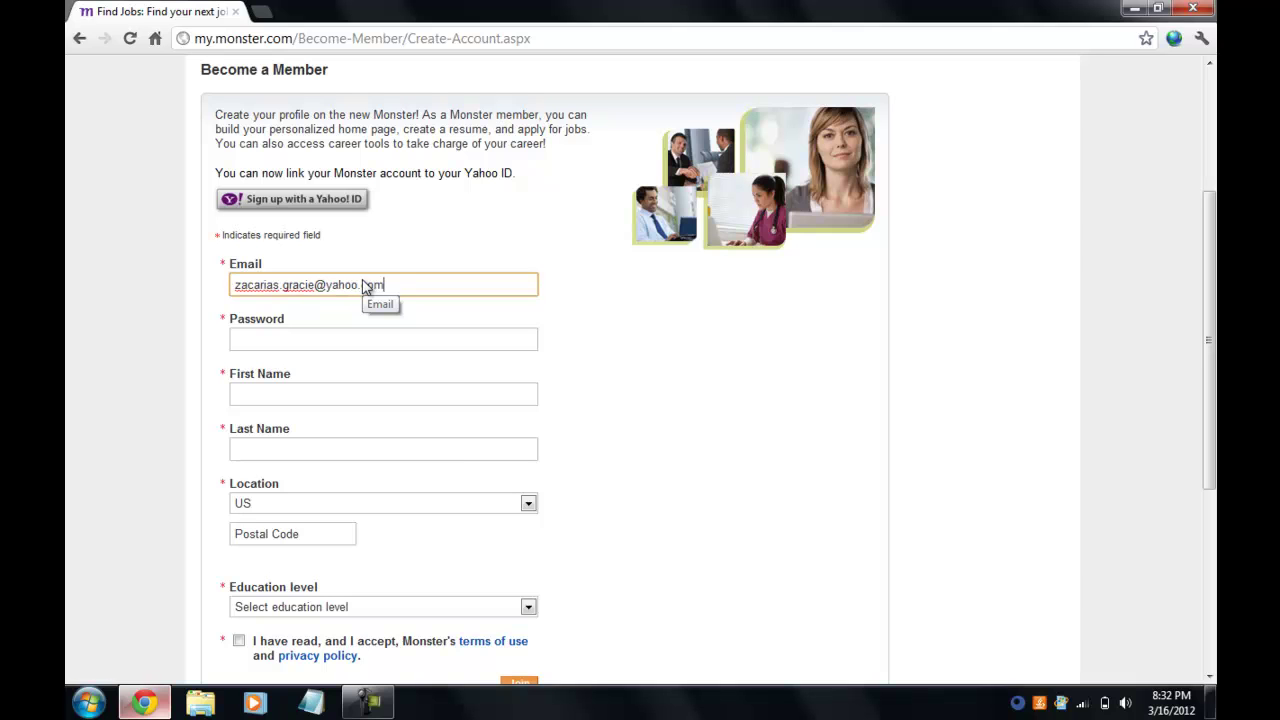
pyautogui.press('Tab')
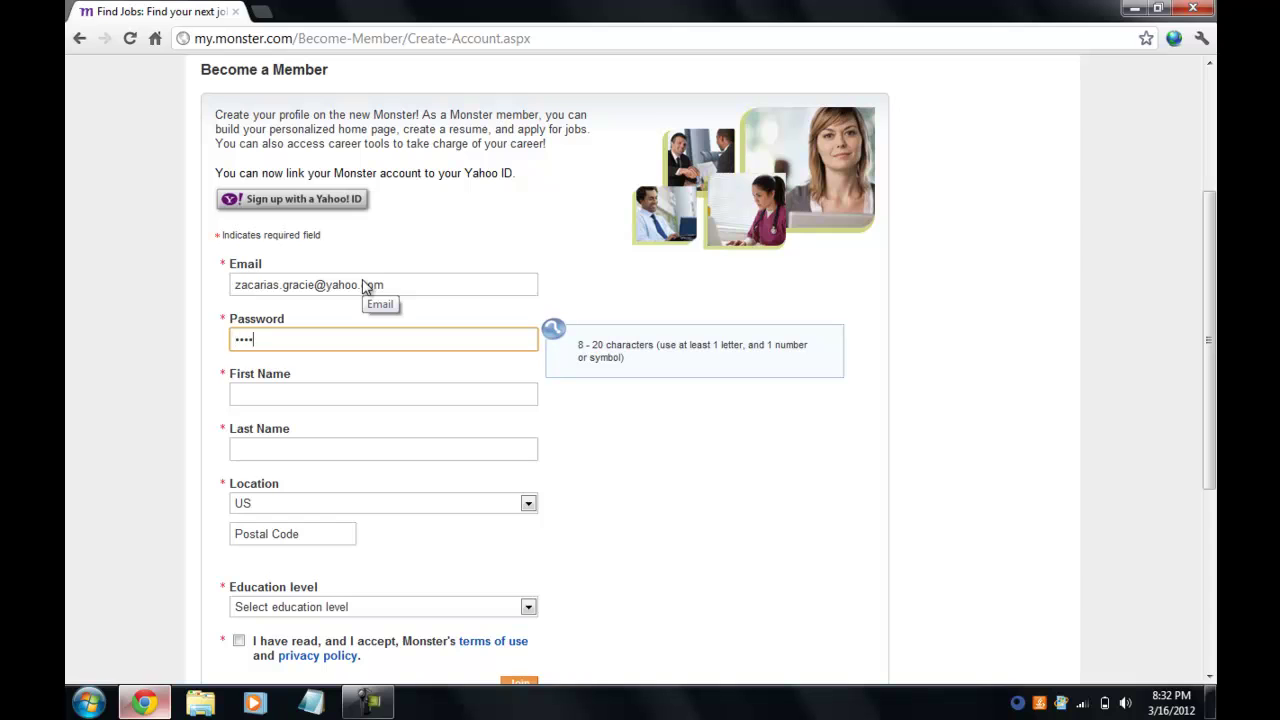
pyautogui.press('BackSpace')
pyautogui.press('BackSpace')
pyautogui.press('Tab')
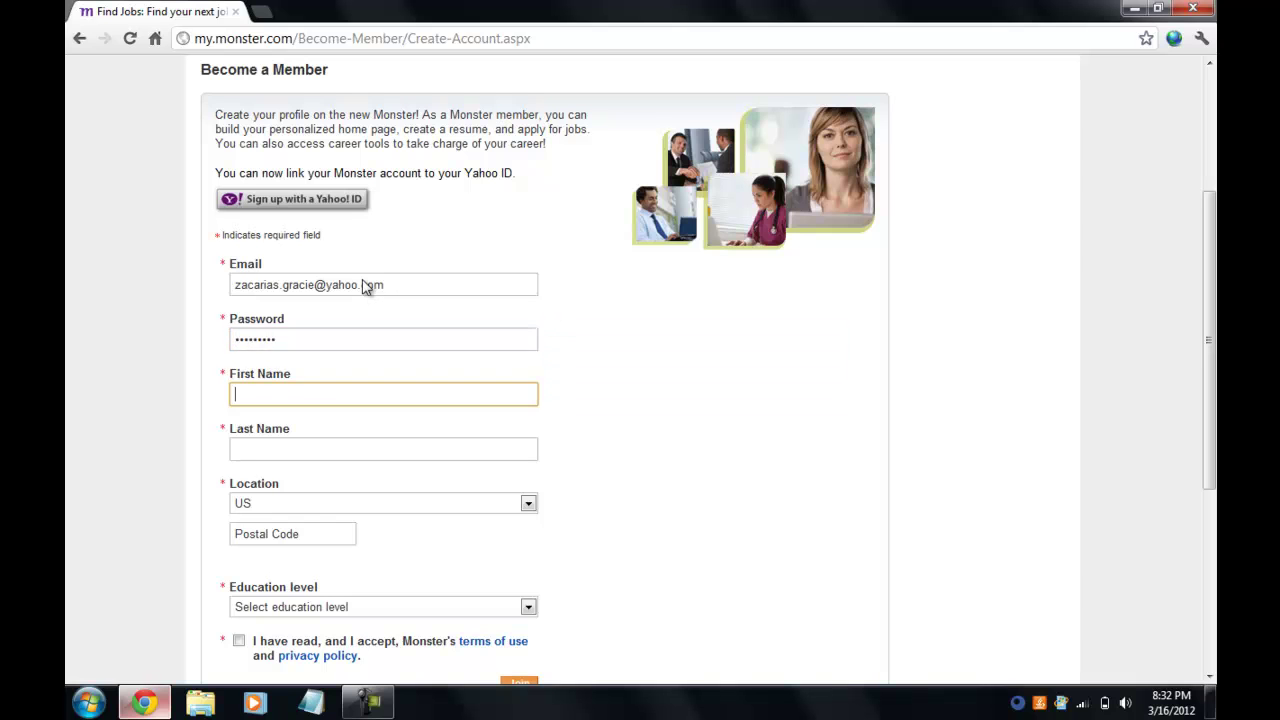
pyautogui.press('Tab')
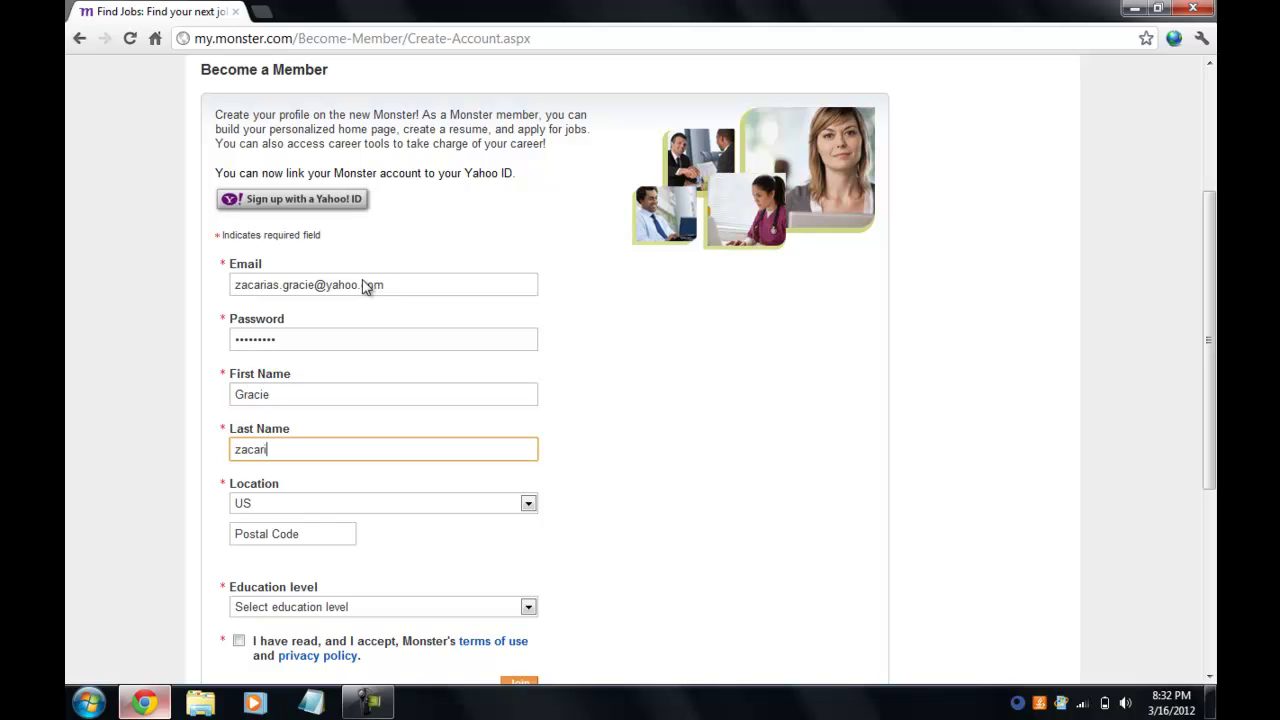
pyautogui.press('Tab')
pyautogui.press('Tab')
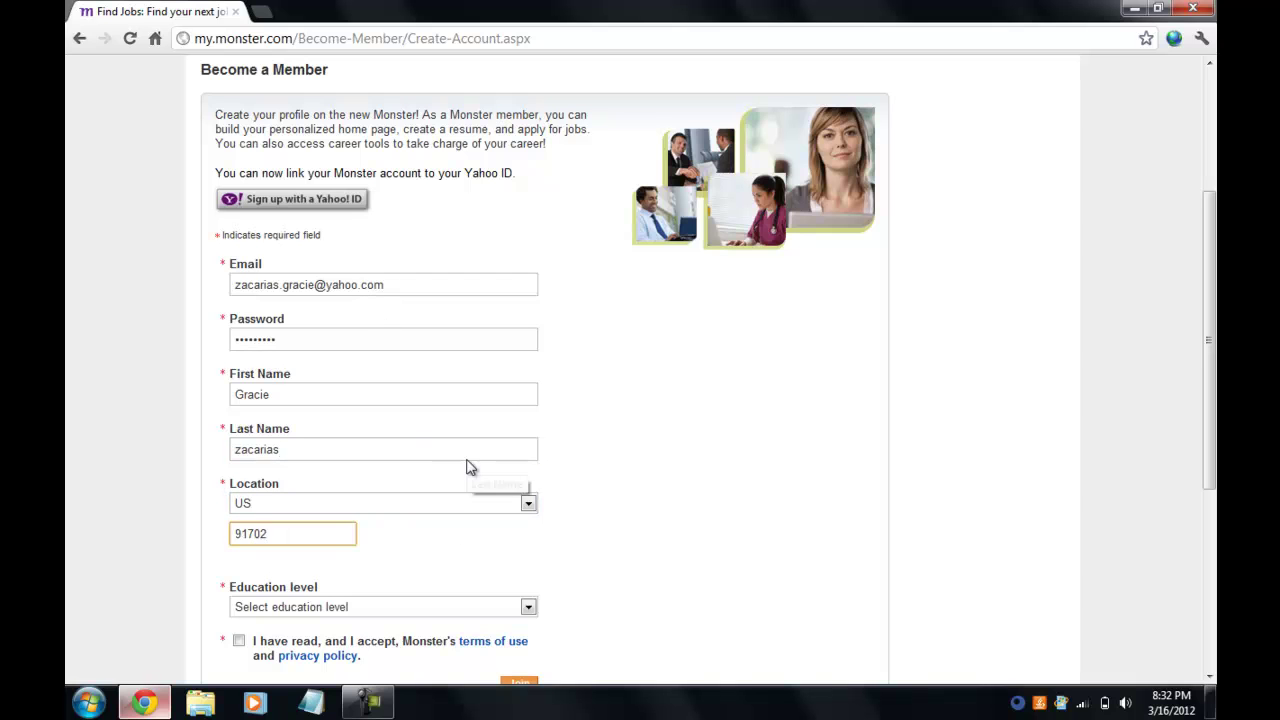
# Choose Associate Degree as education level and tick the terms of use checkbox.
pyautogui.click(528, 609)
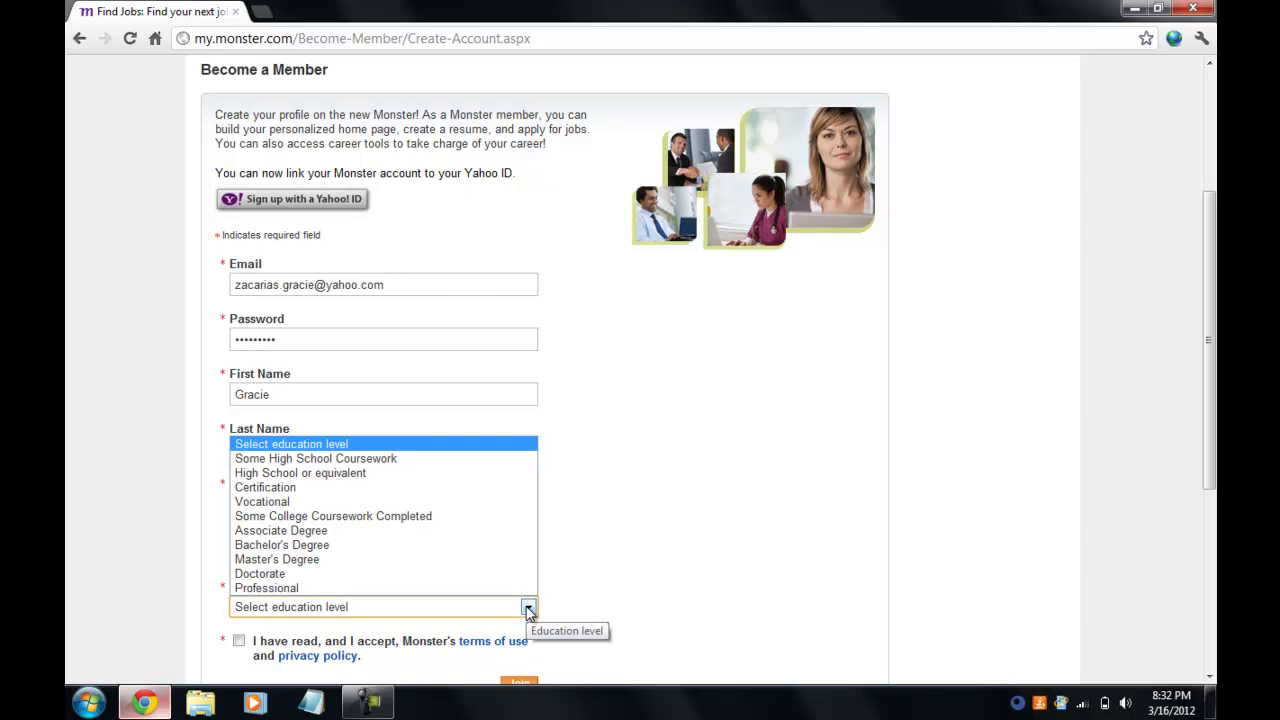
pyautogui.click(404, 531)
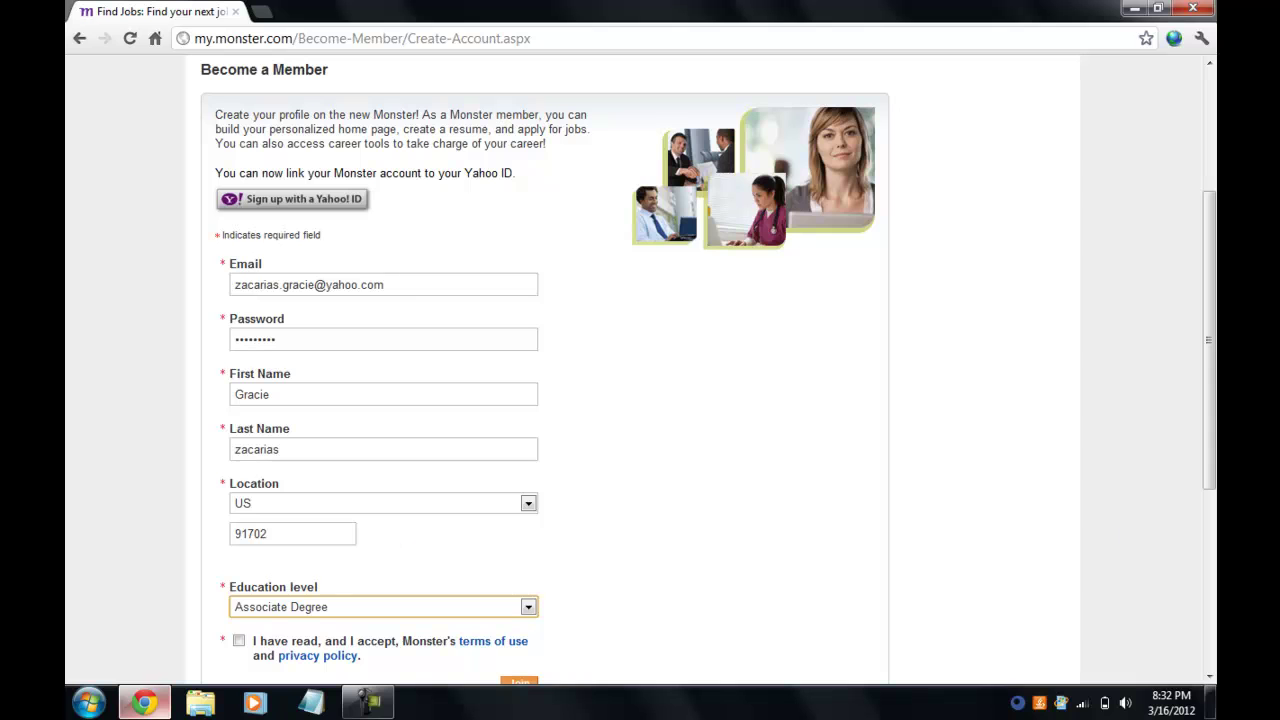
pyautogui.moveTo(1208, 370); pyautogui.dragTo(1213, 470)
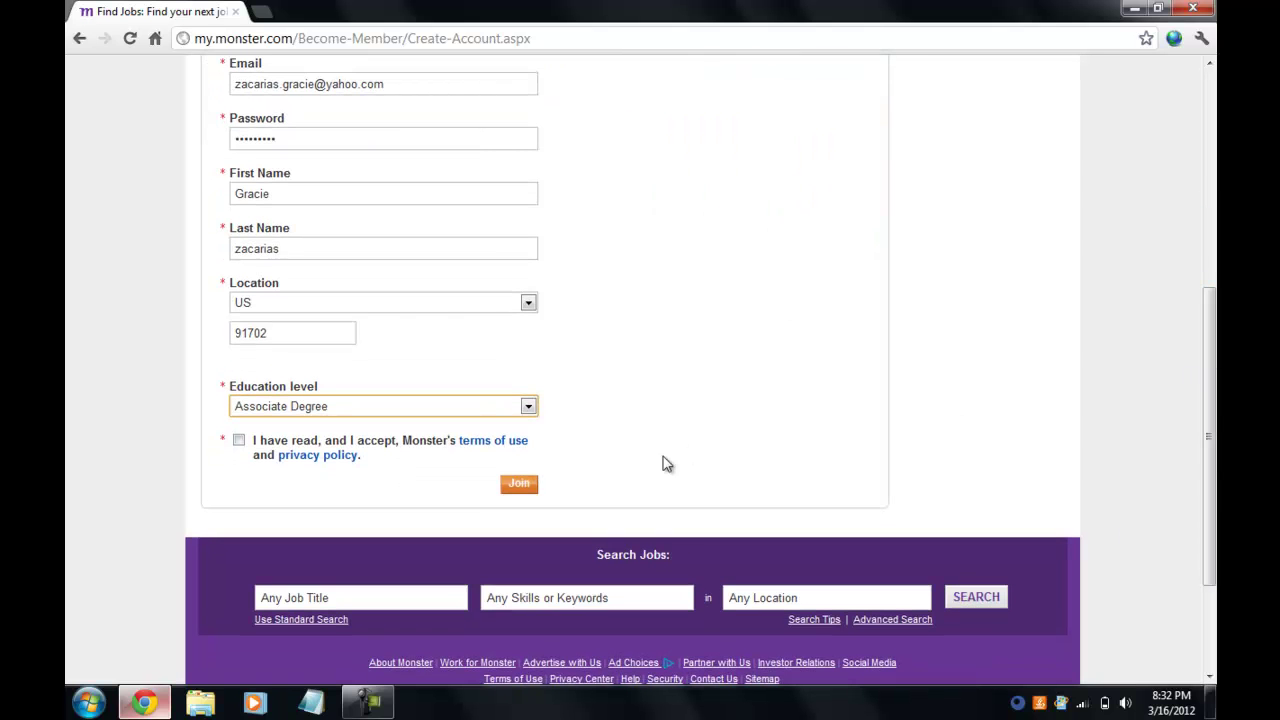
pyautogui.click(238, 441)
# Submit the sign-up form, then decline the Roseman University information offer.
pyautogui.click(519, 486)
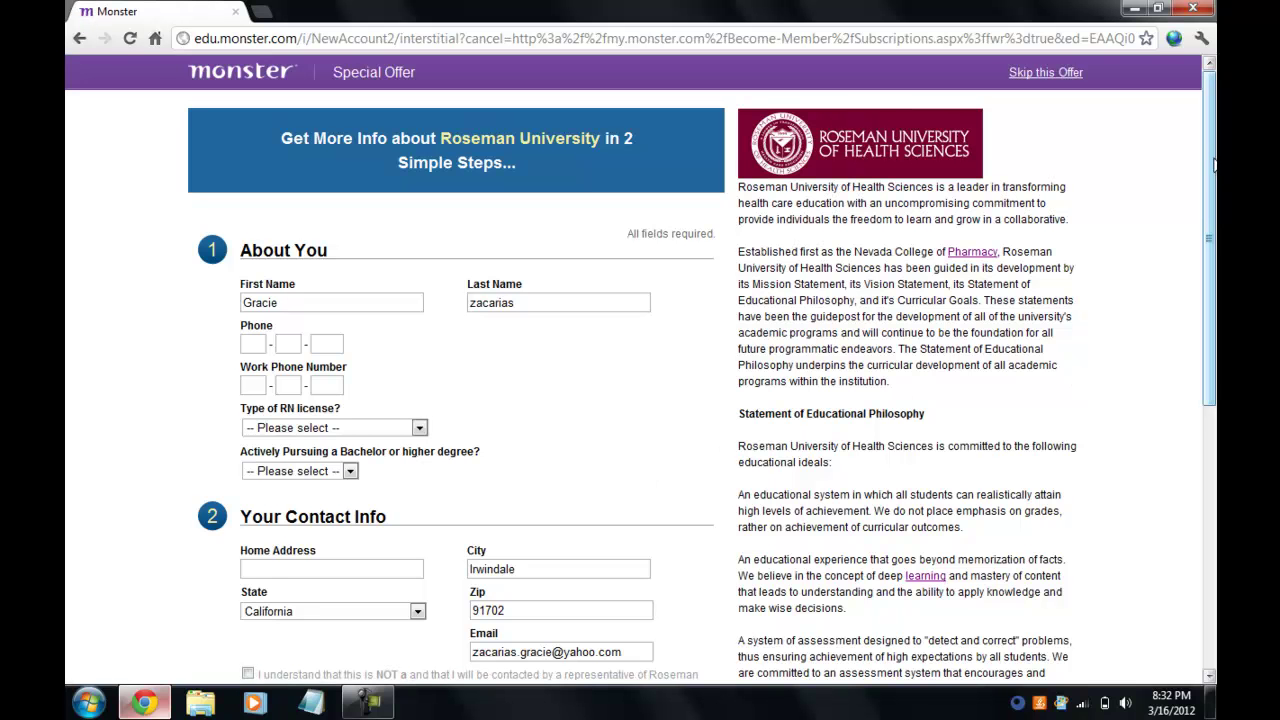
pyautogui.moveTo(1210, 160); pyautogui.dragTo(1212, 250)
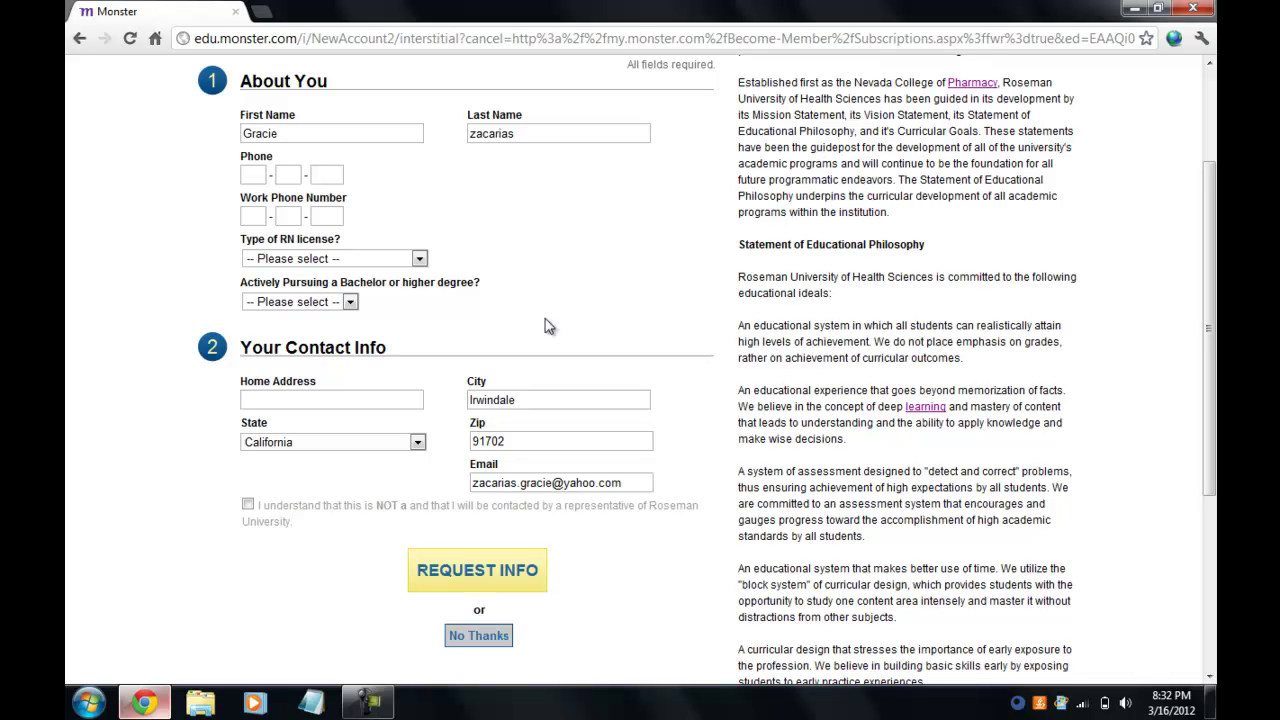
pyautogui.click(478, 636)
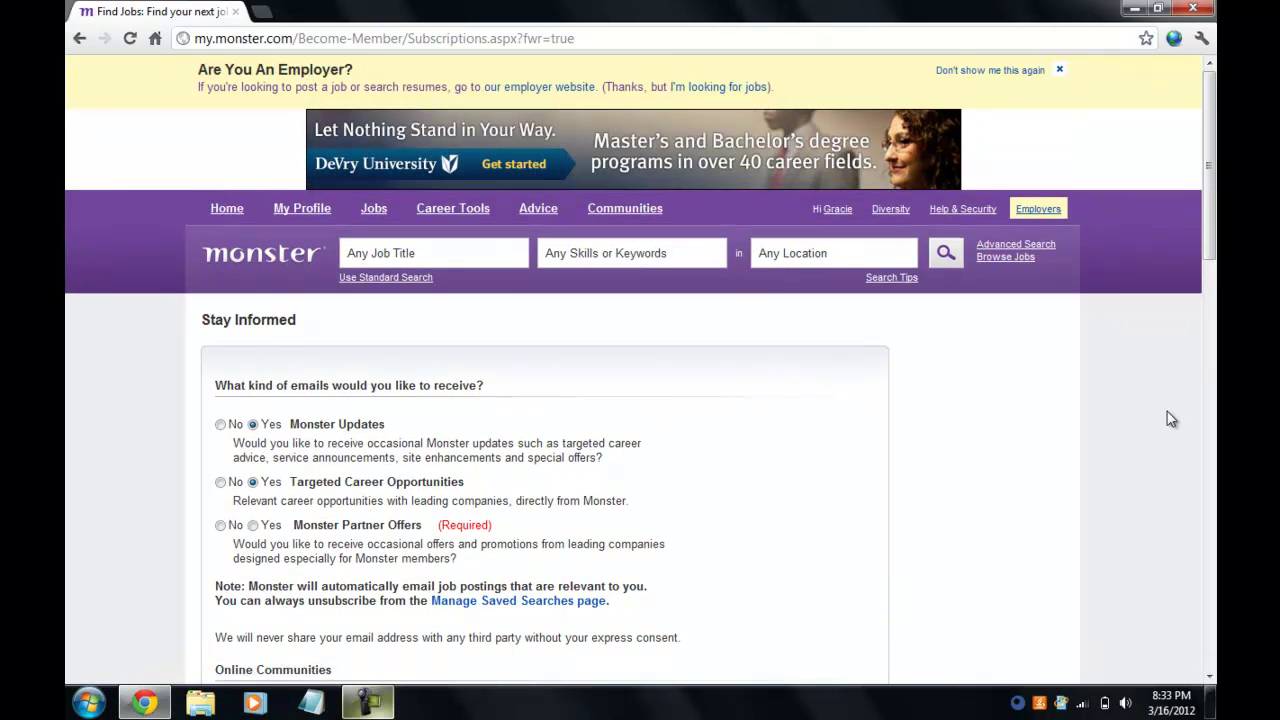
# Scroll through the e-mail subscription options and submit the preferences page with Continue.
pyautogui.moveTo(1211, 230); pyautogui.dragTo(1213, 286)
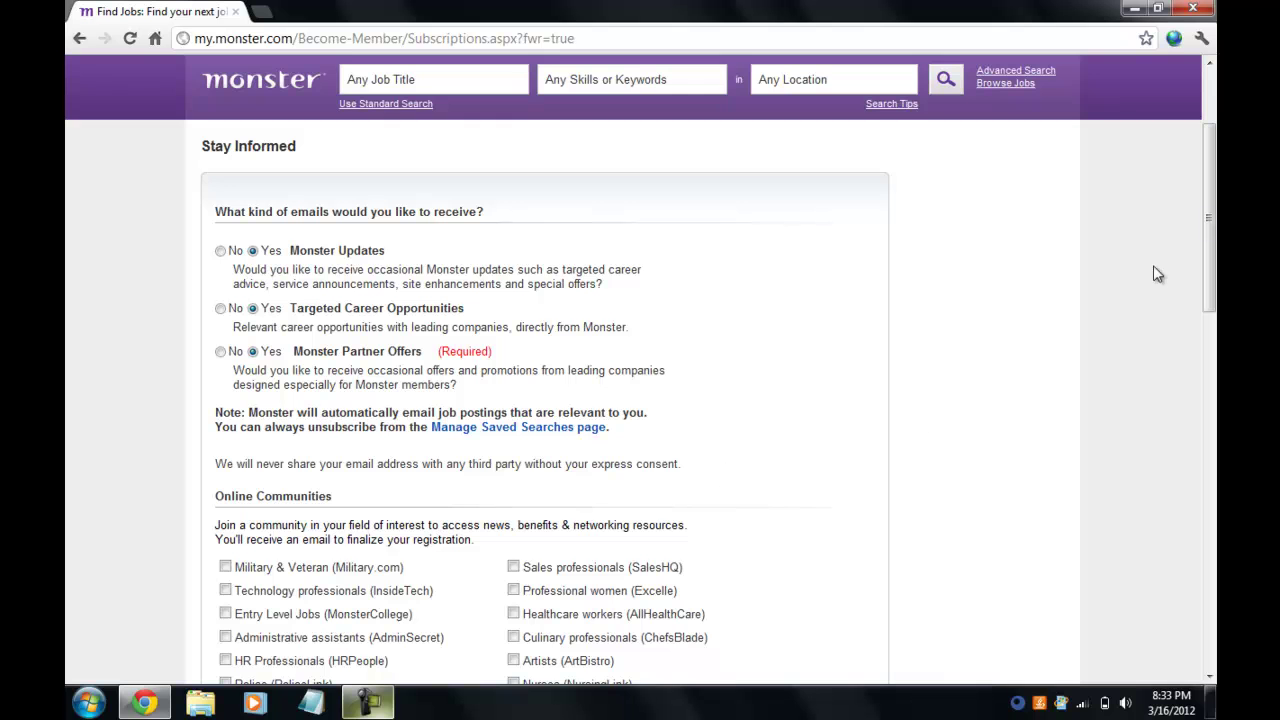
pyautogui.moveTo(1212, 196); pyautogui.dragTo(1214, 282)
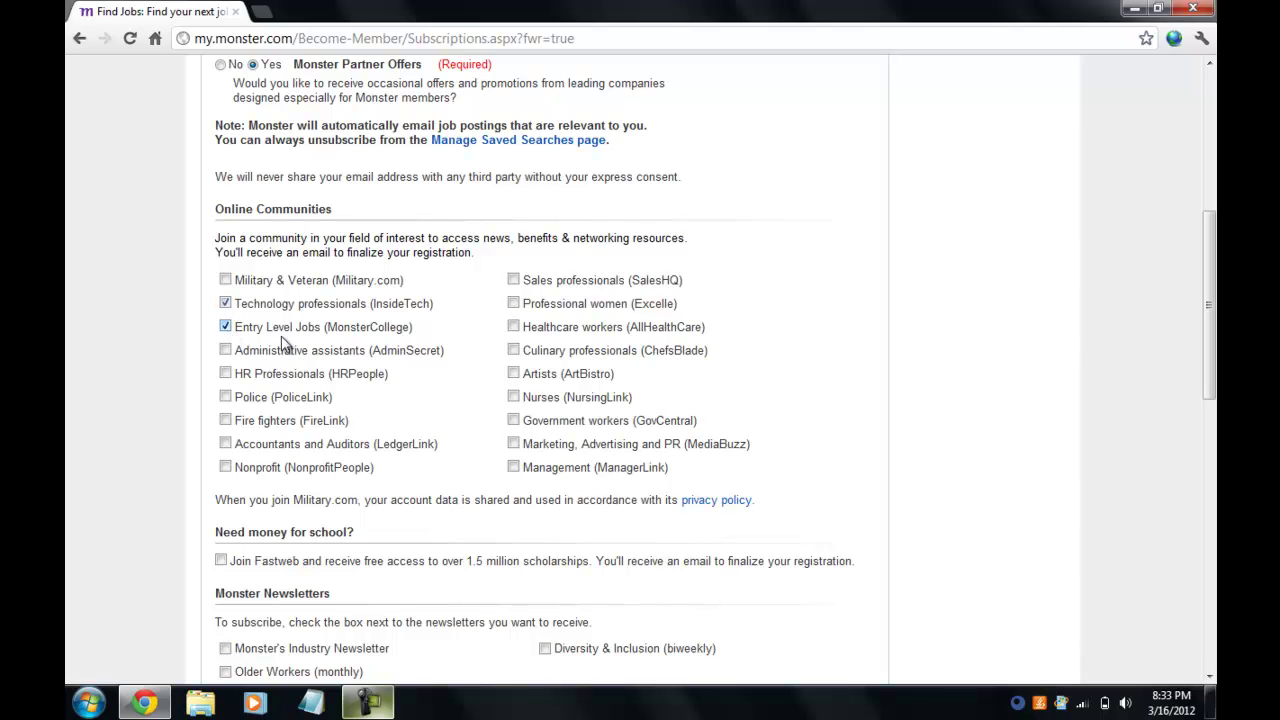
pyautogui.moveTo(1208, 305); pyautogui.dragTo(1209, 472)
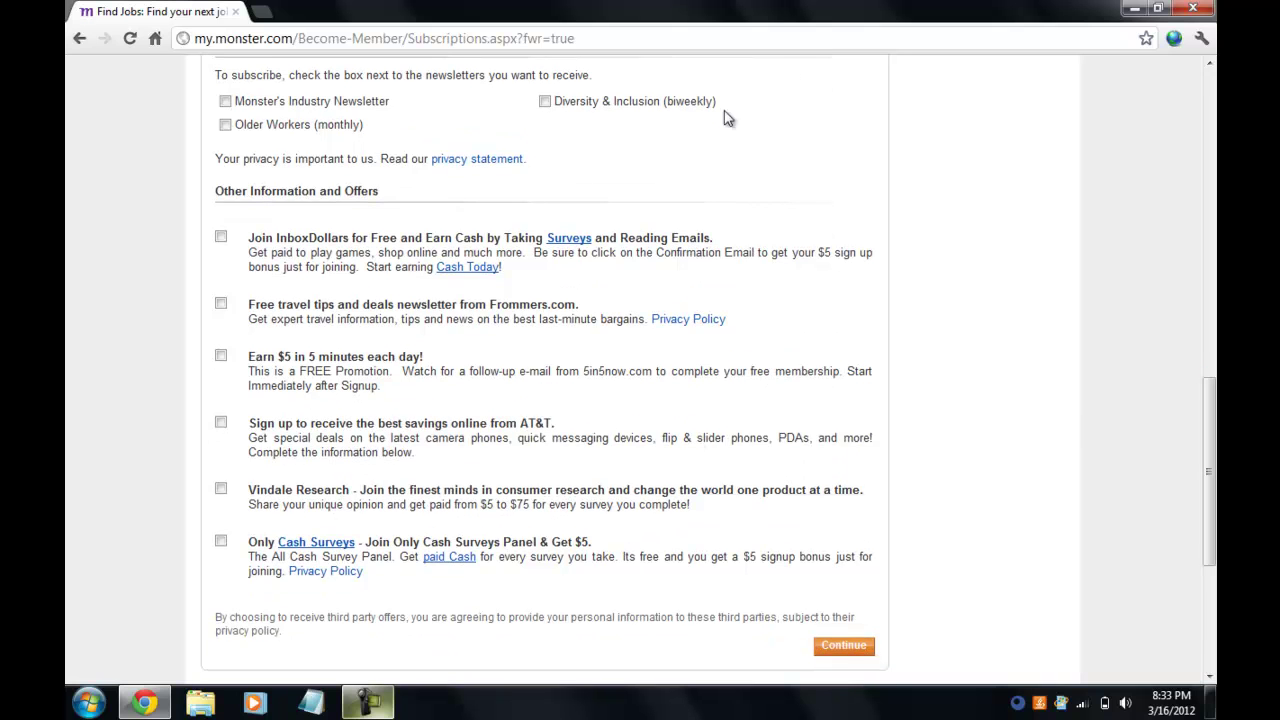
pyautogui.click(835, 648)
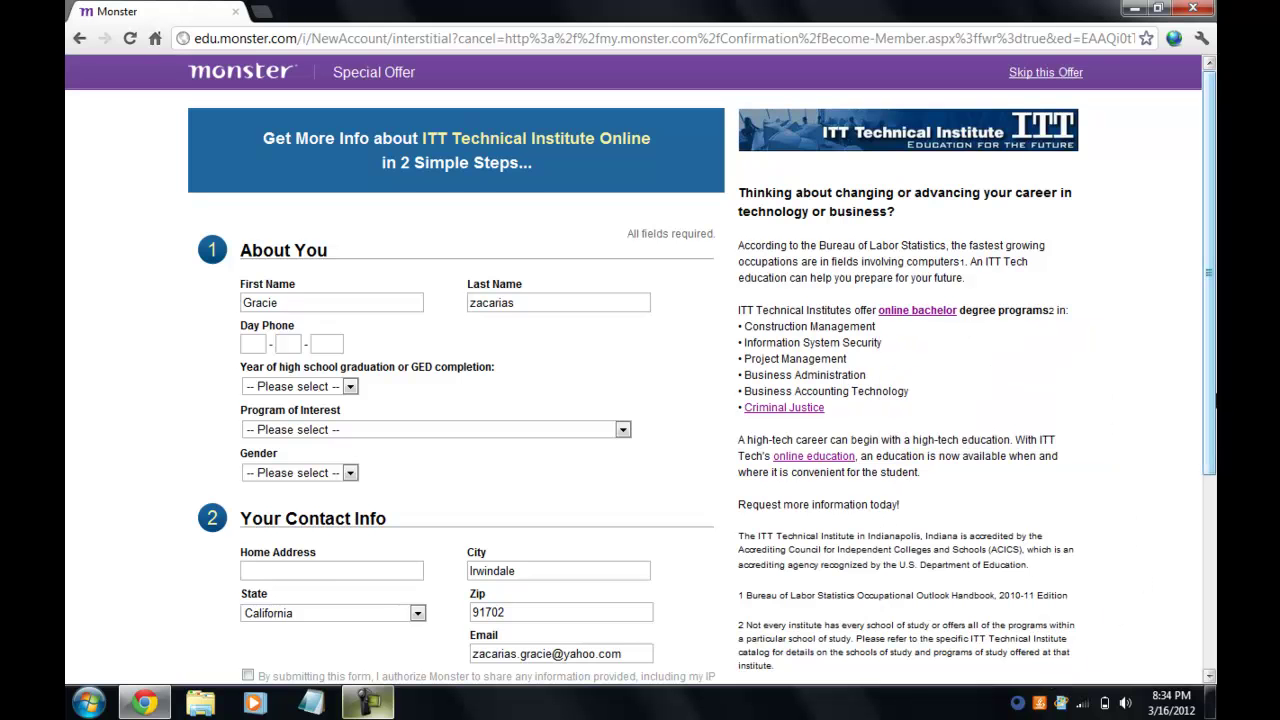
# Scroll the ITT Technical Institute Online offer and choose No Thanks.
pyautogui.moveTo(1213, 400); pyautogui.dragTo(1213, 503)
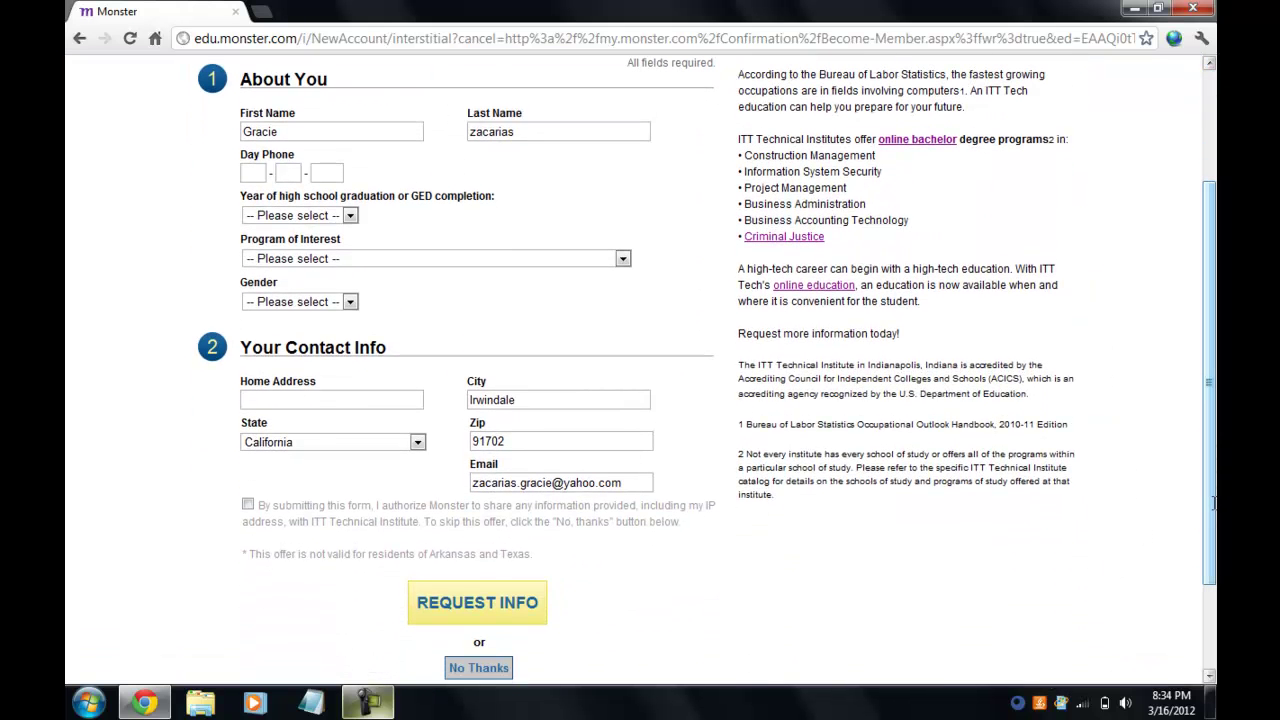
pyautogui.click(468, 675)
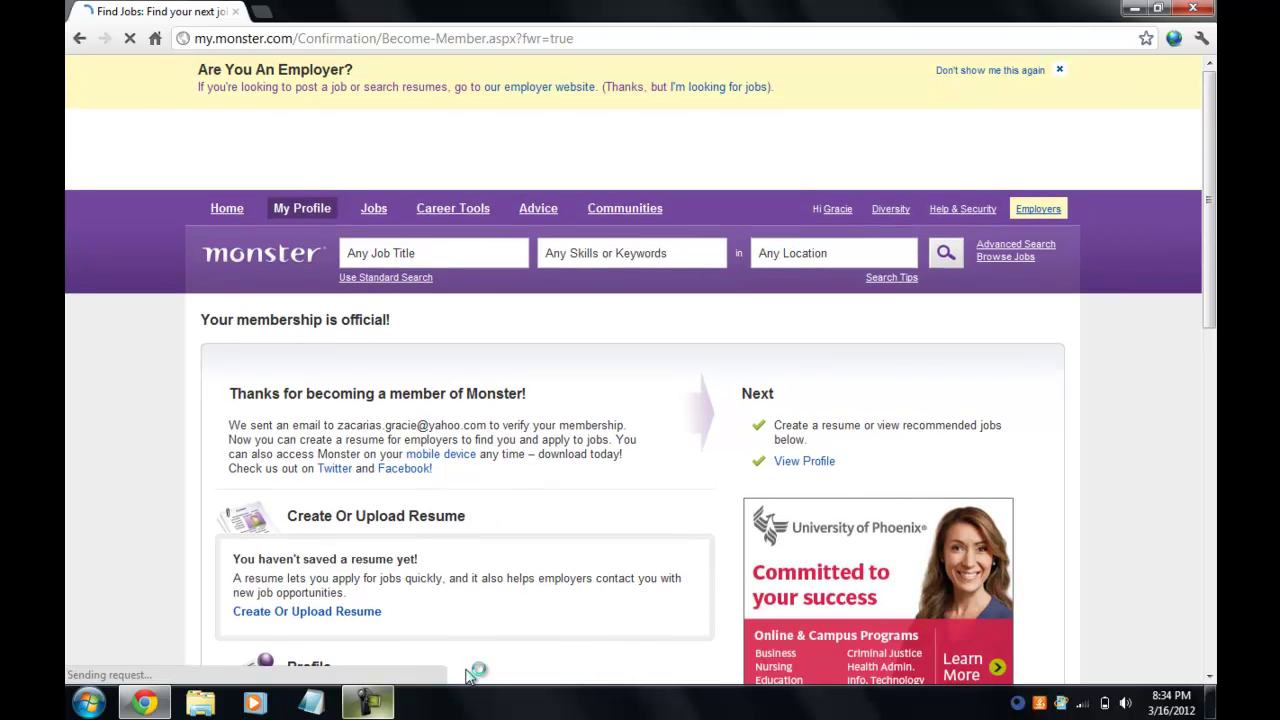
# Scroll the membership confirmation page down to the Create Or Upload Resume section.
pyautogui.moveTo(1213, 261); pyautogui.dragTo(1215, 360)
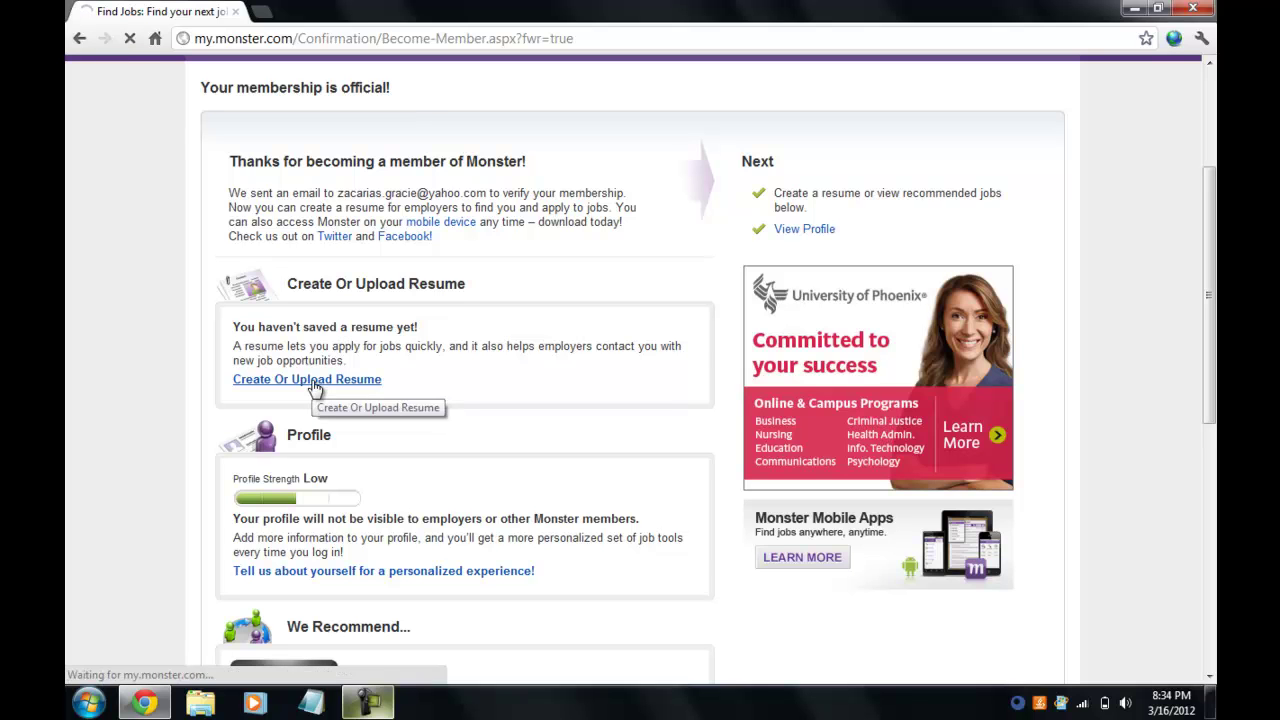
# Start a new resume and set its resume type to Upload.
pyautogui.click(314, 387)
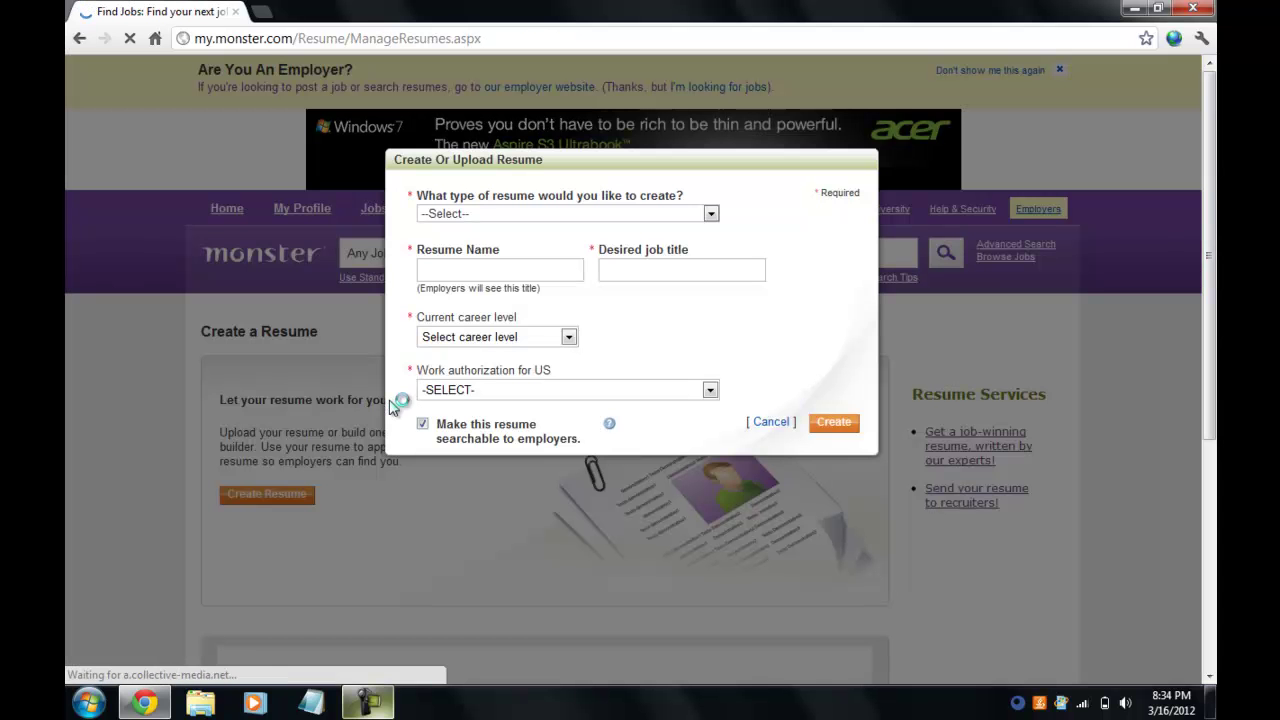
pyautogui.click(710, 215)
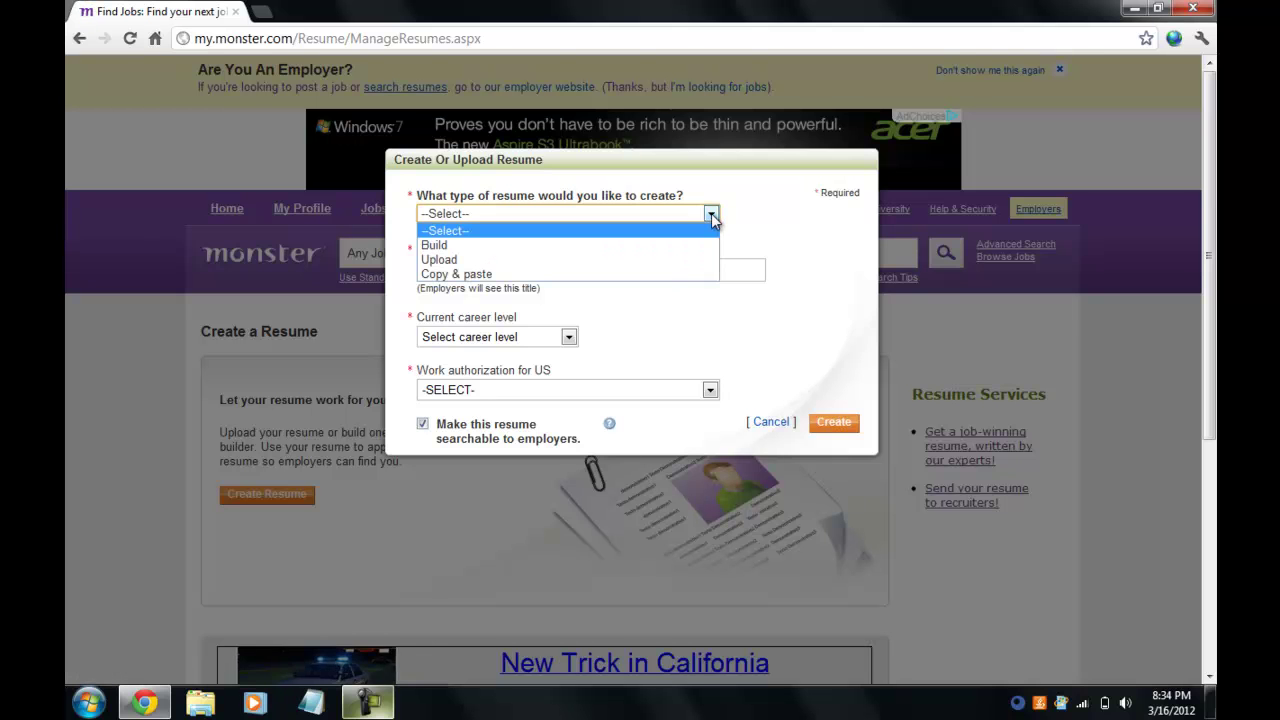
pyautogui.click(671, 259)
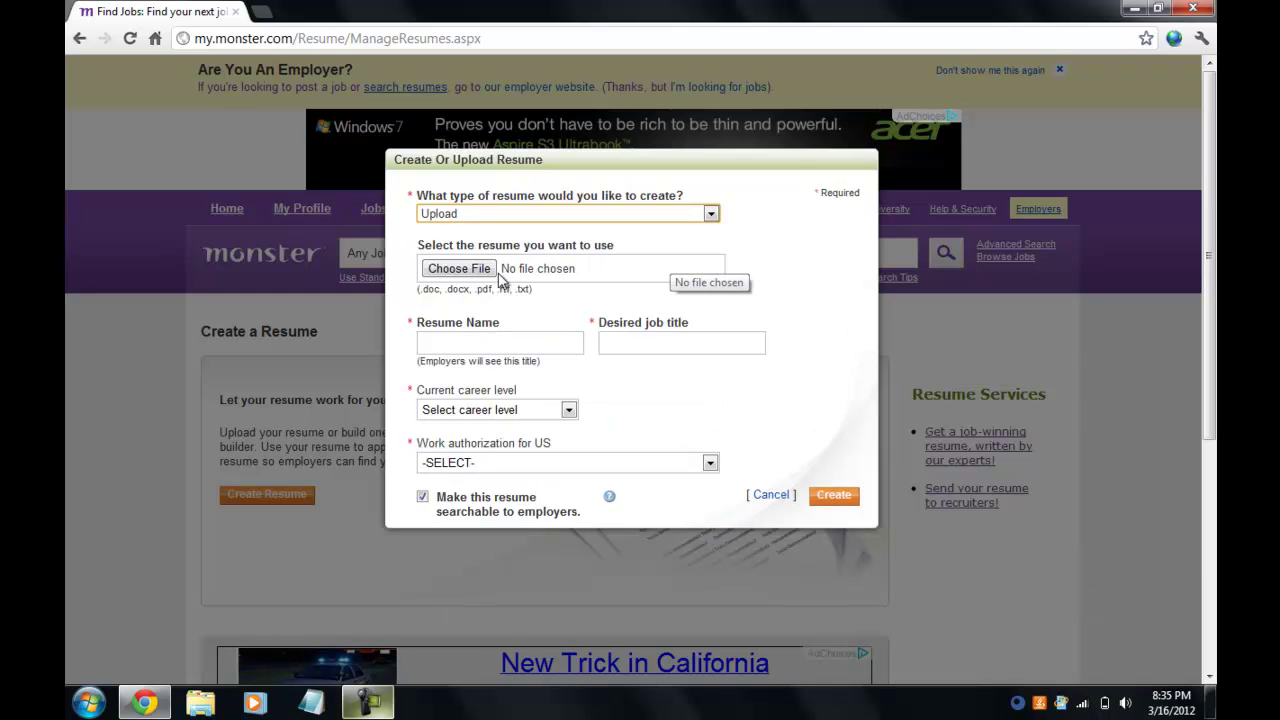
# Attach the resume .docx file from the Documents library through the Open dialog.
pyautogui.click(458, 269)
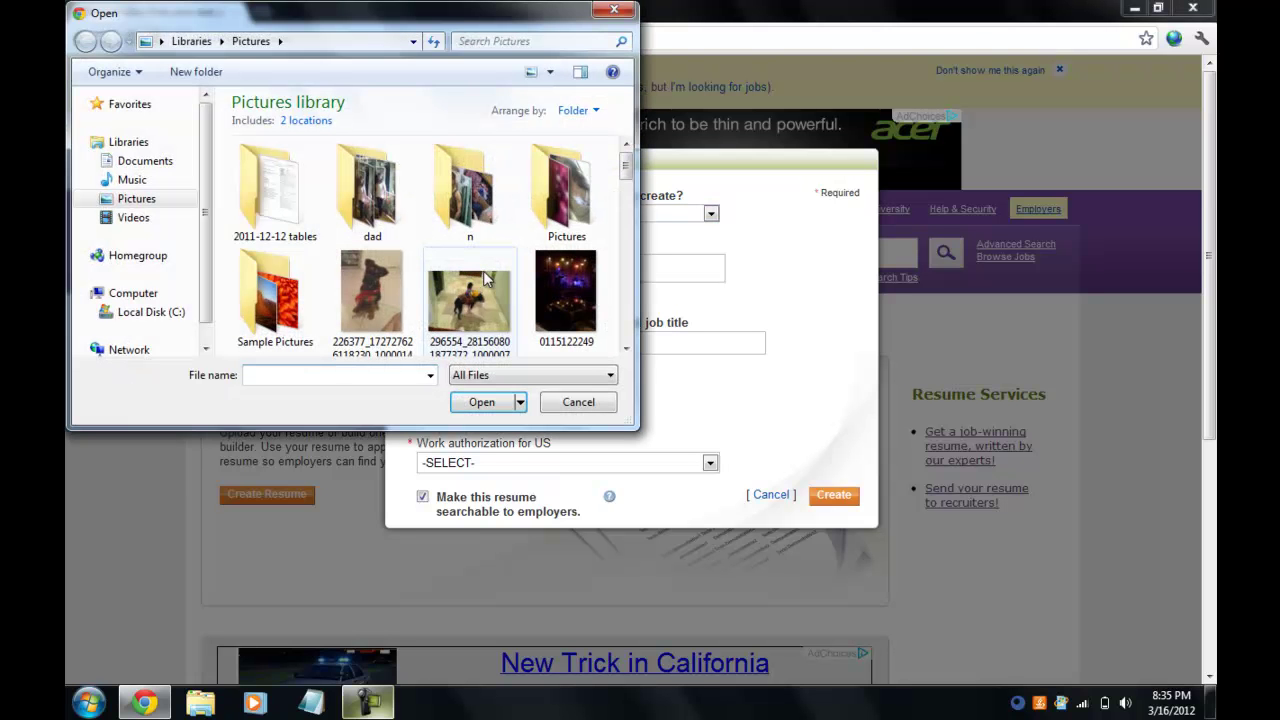
pyautogui.click(141, 299)
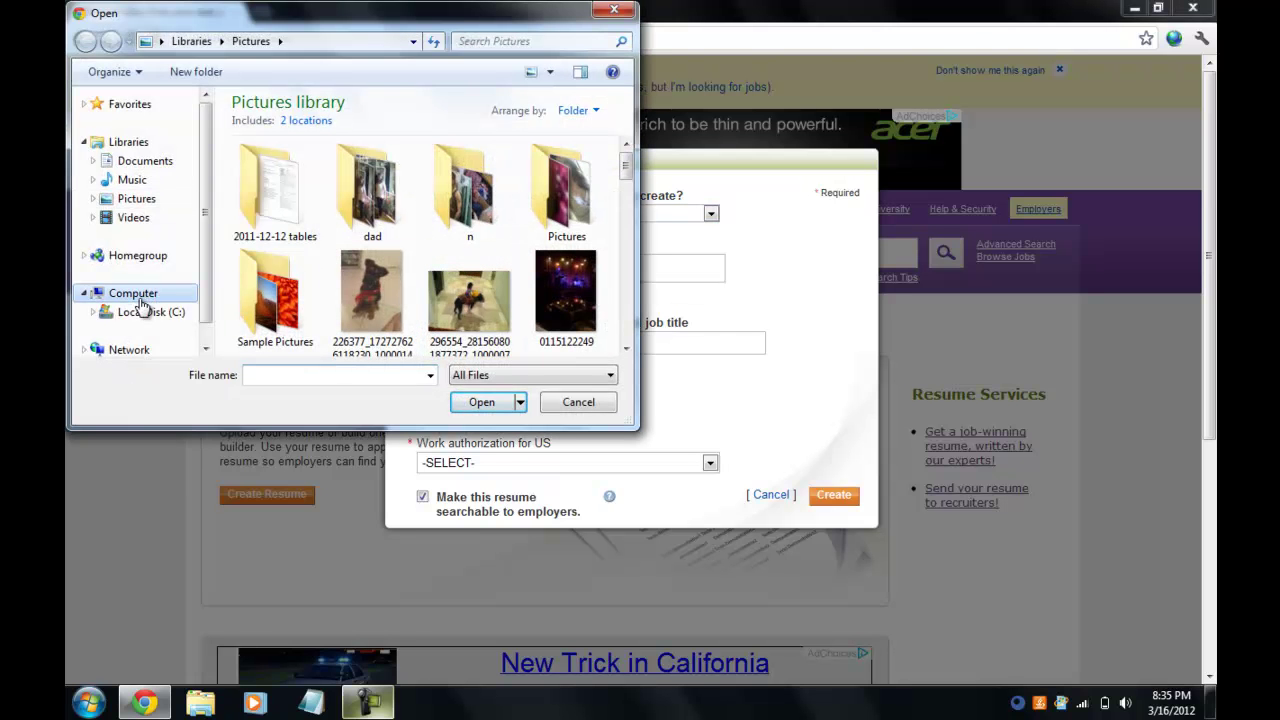
pyautogui.click(141, 172)
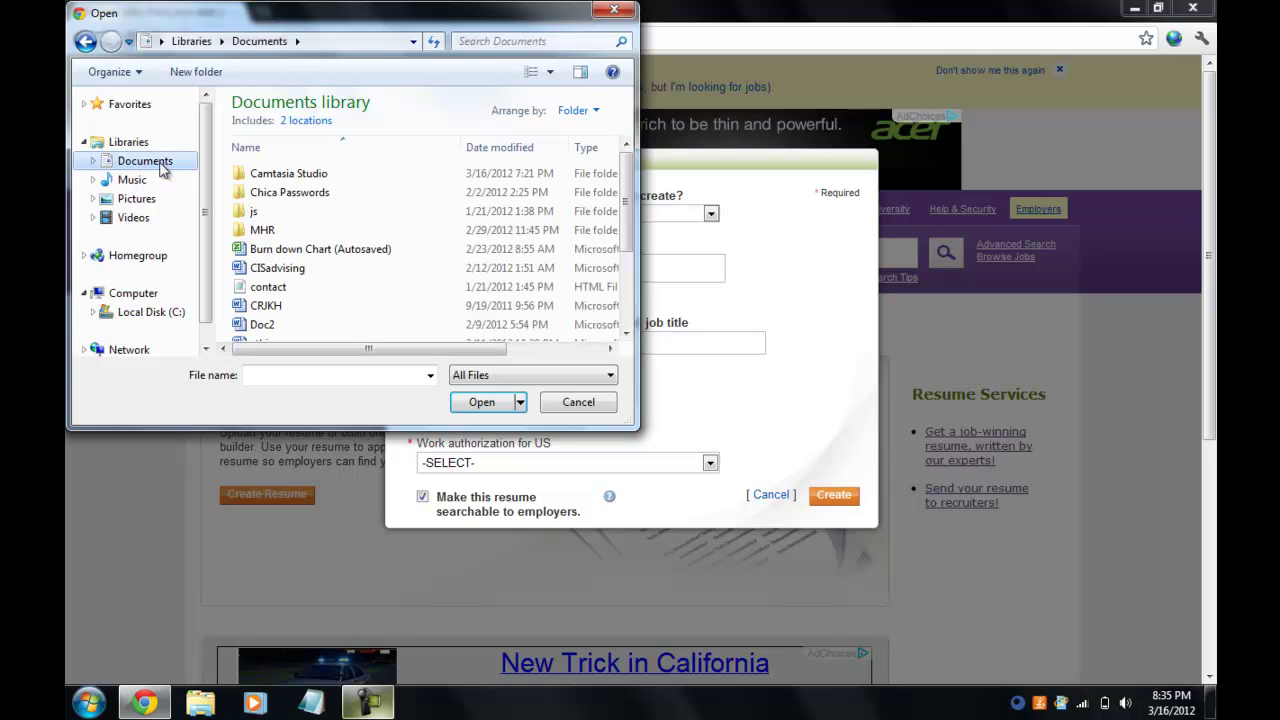
pyautogui.moveTo(628, 238); pyautogui.dragTo(626, 296)
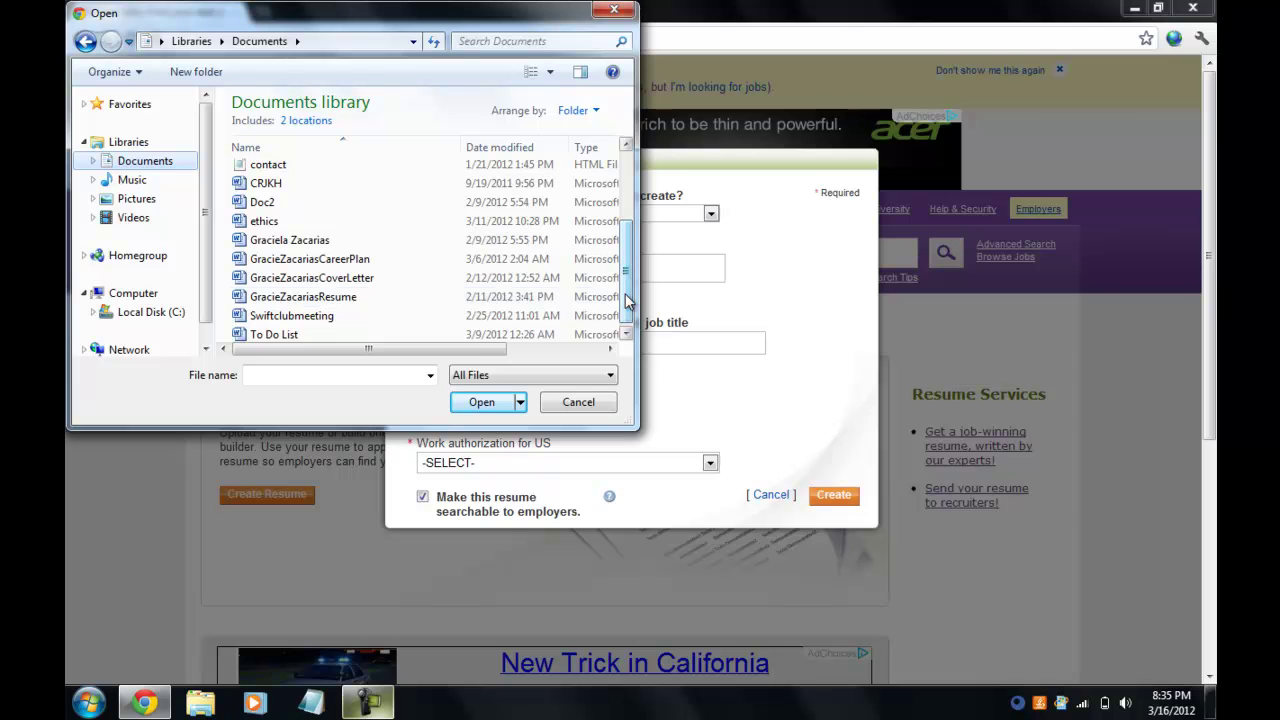
pyautogui.click(303, 297)
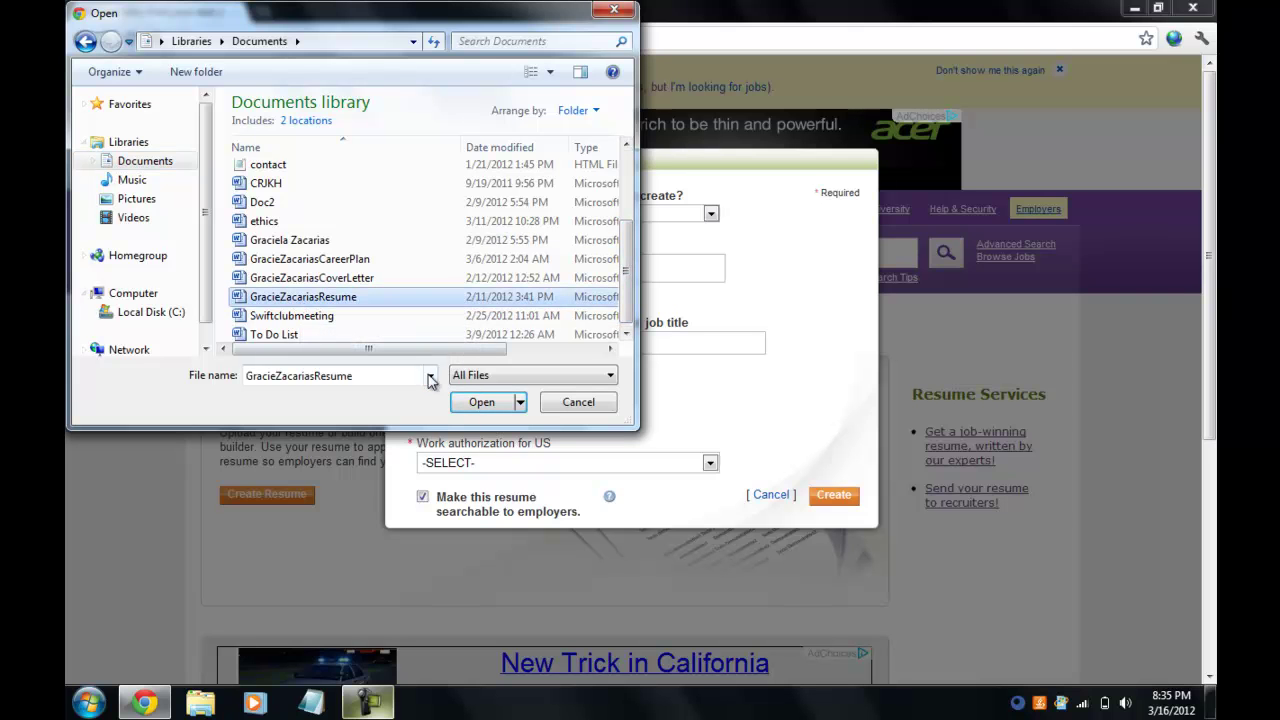
pyautogui.click(481, 402)
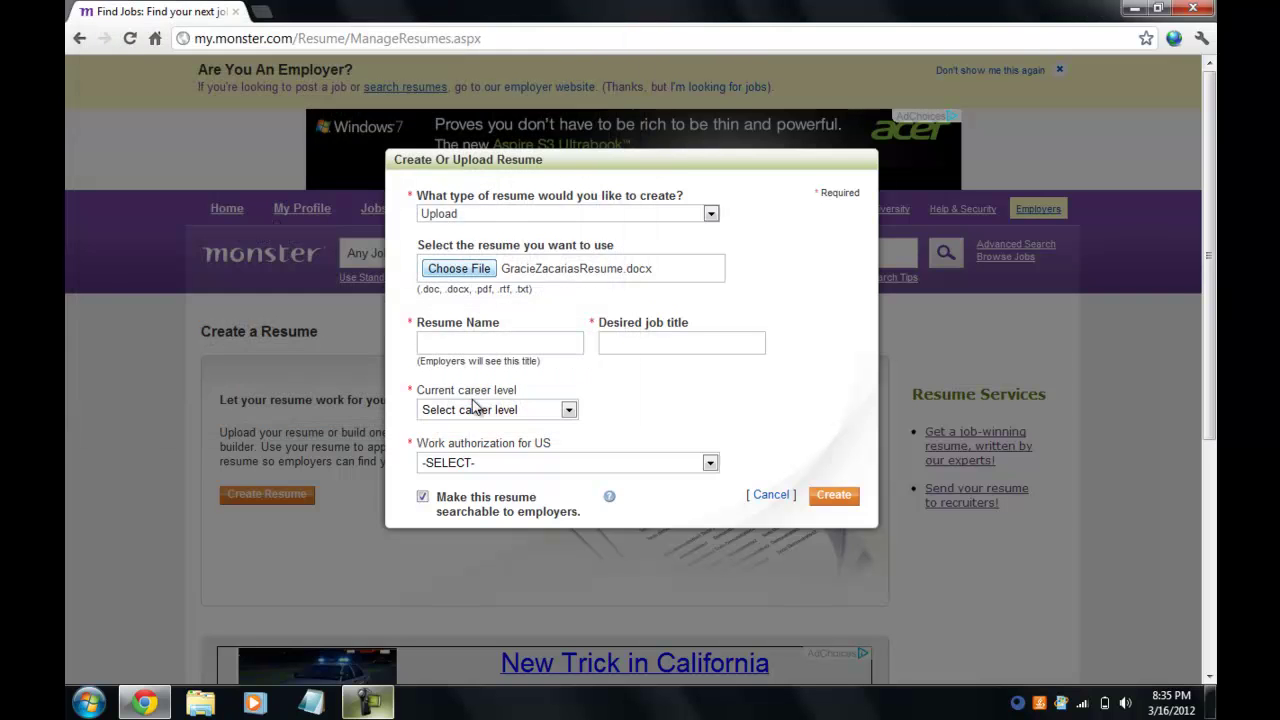
# Enter a resume name made of the user's name followed by 'Resume'.
pyautogui.click(490, 344)
pyautogui.write('gracie')
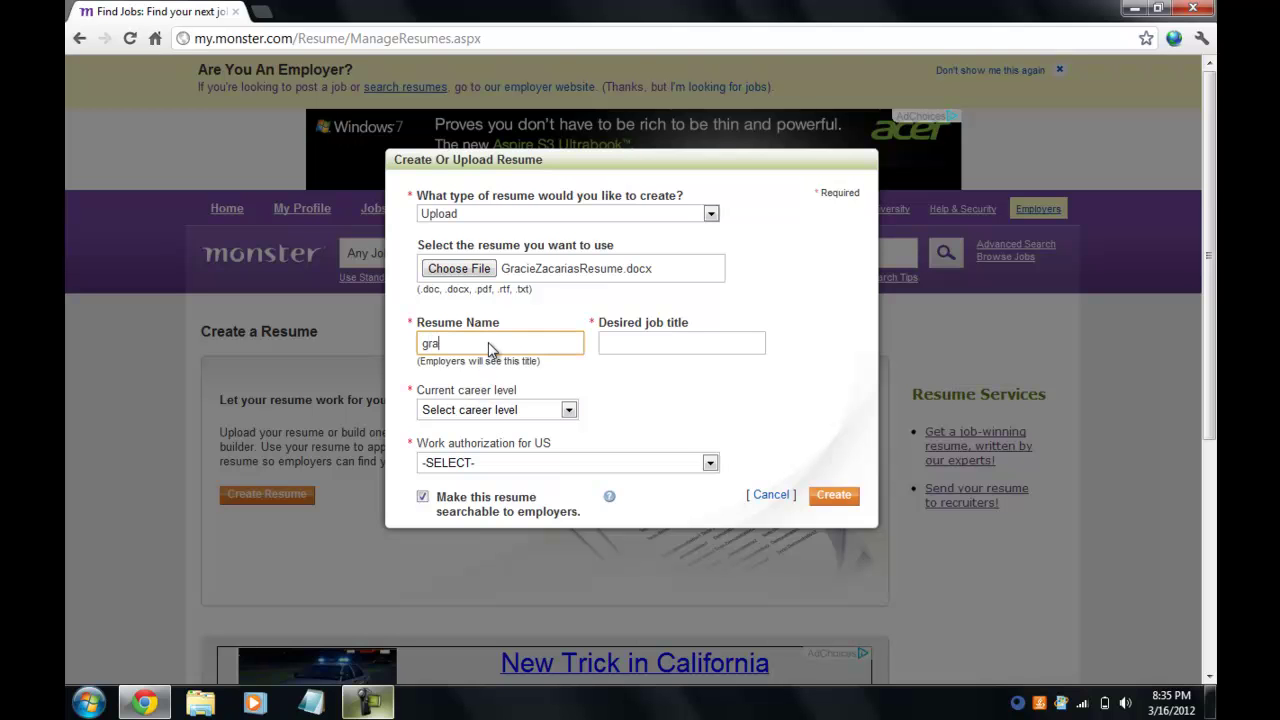
pyautogui.press('BackSpace')
pyautogui.press('BackSpace')
pyautogui.press('BackSpace')
pyautogui.press('BackSpace')
pyautogui.press('BackSpace')
pyautogui.press('BackSpace')
pyautogui.write('Graz')
pyautogui.press('BackSpace')
pyautogui.write('cie')
# Set job title Computer Programmer, career level Student (Undergraduate/Graduate), and authorization for any employer.
pyautogui.click(683, 350)
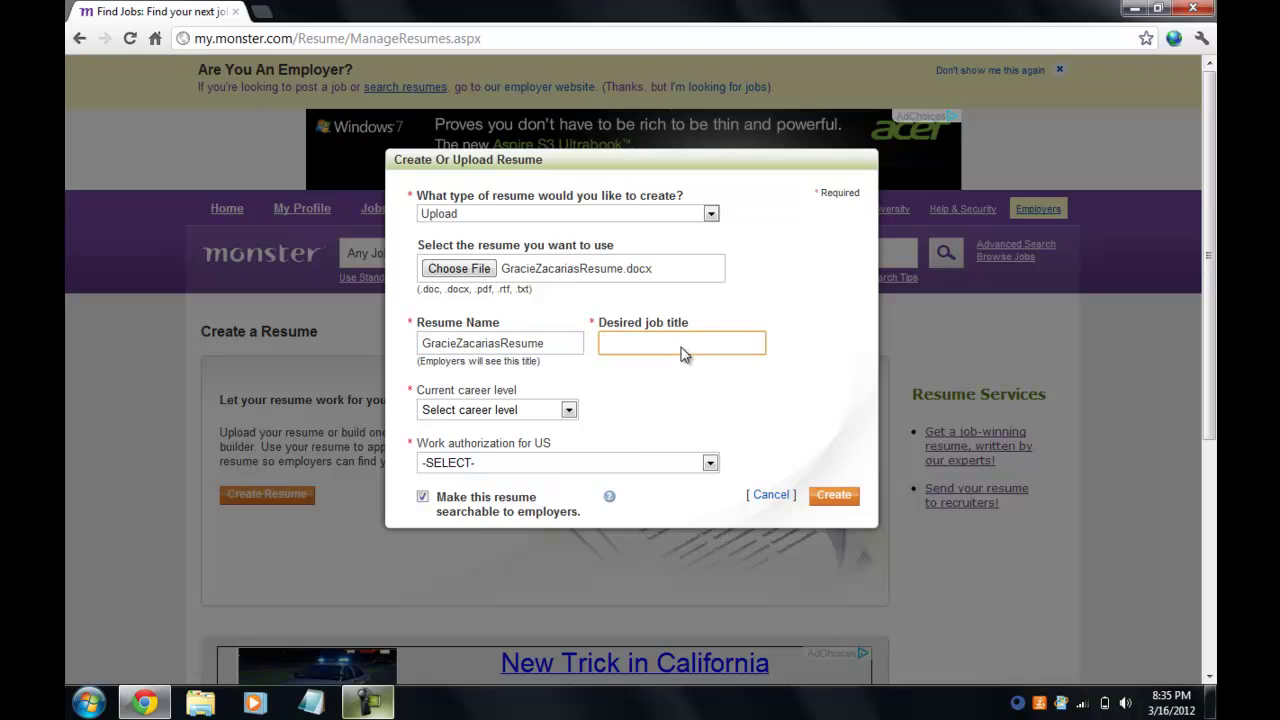
pyautogui.write('computer')
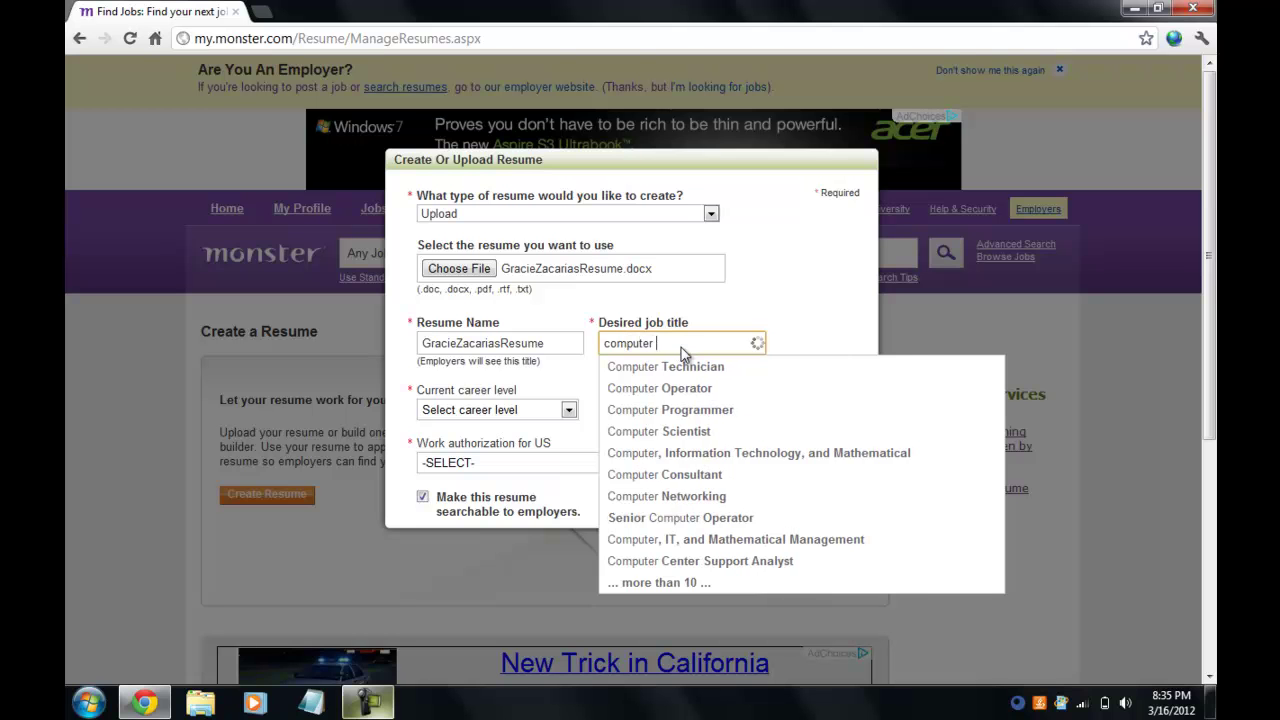
pyautogui.write(' pro')
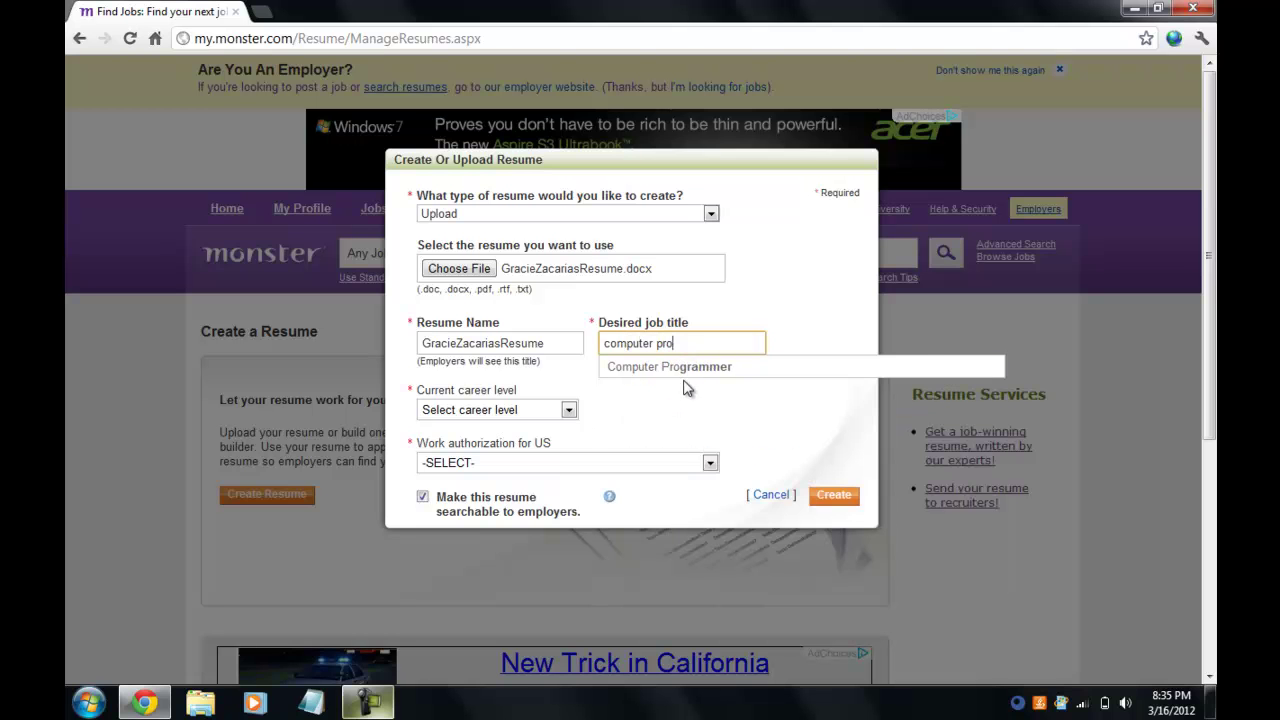
pyautogui.click(685, 368)
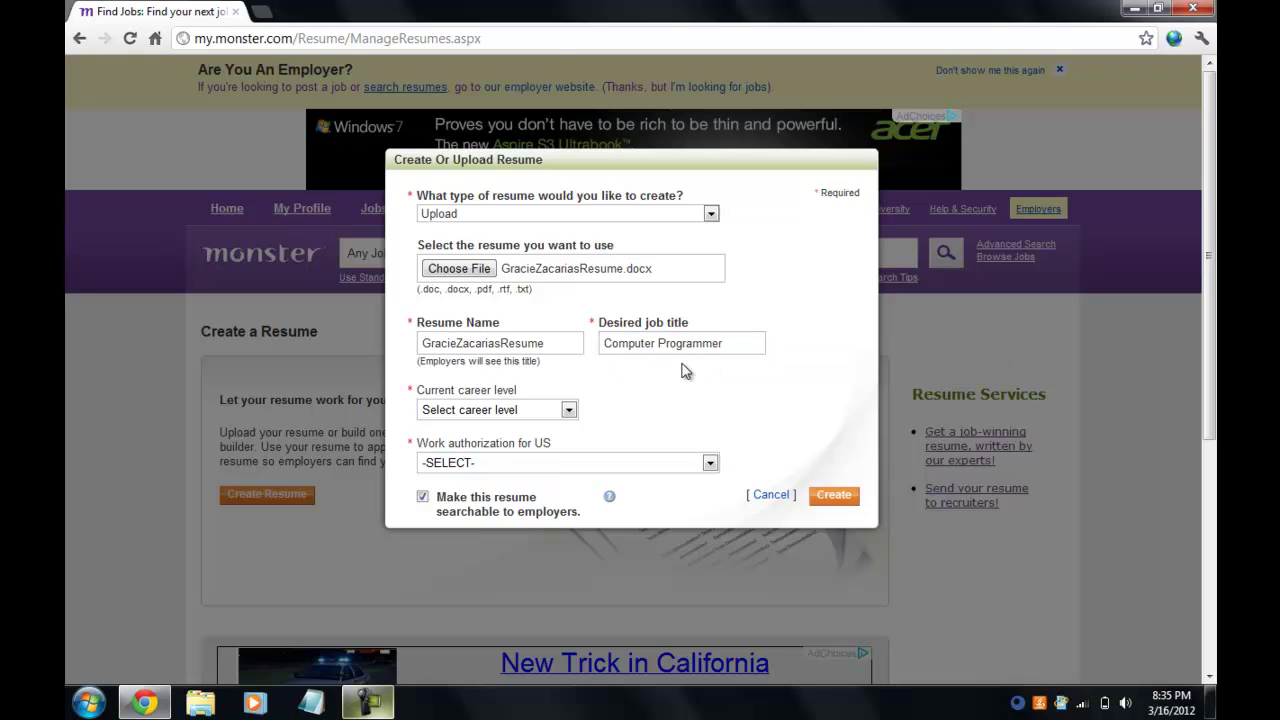
pyautogui.click(569, 412)
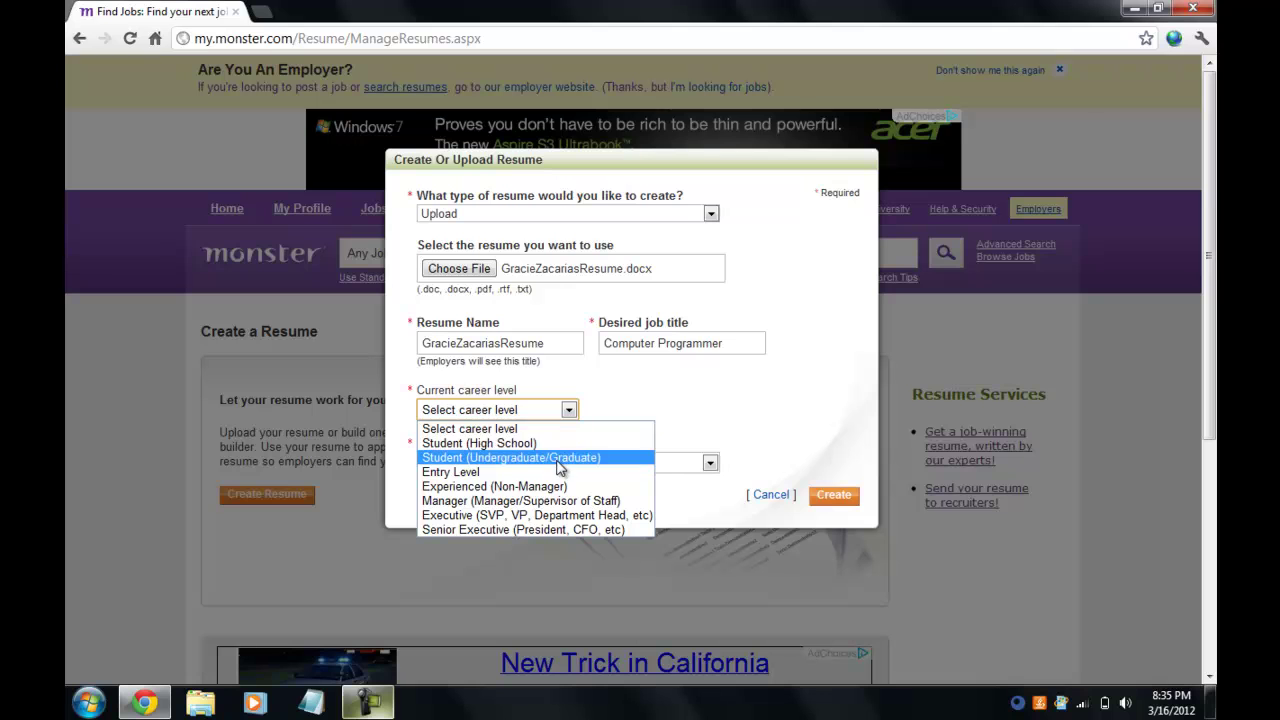
pyautogui.click(560, 458)
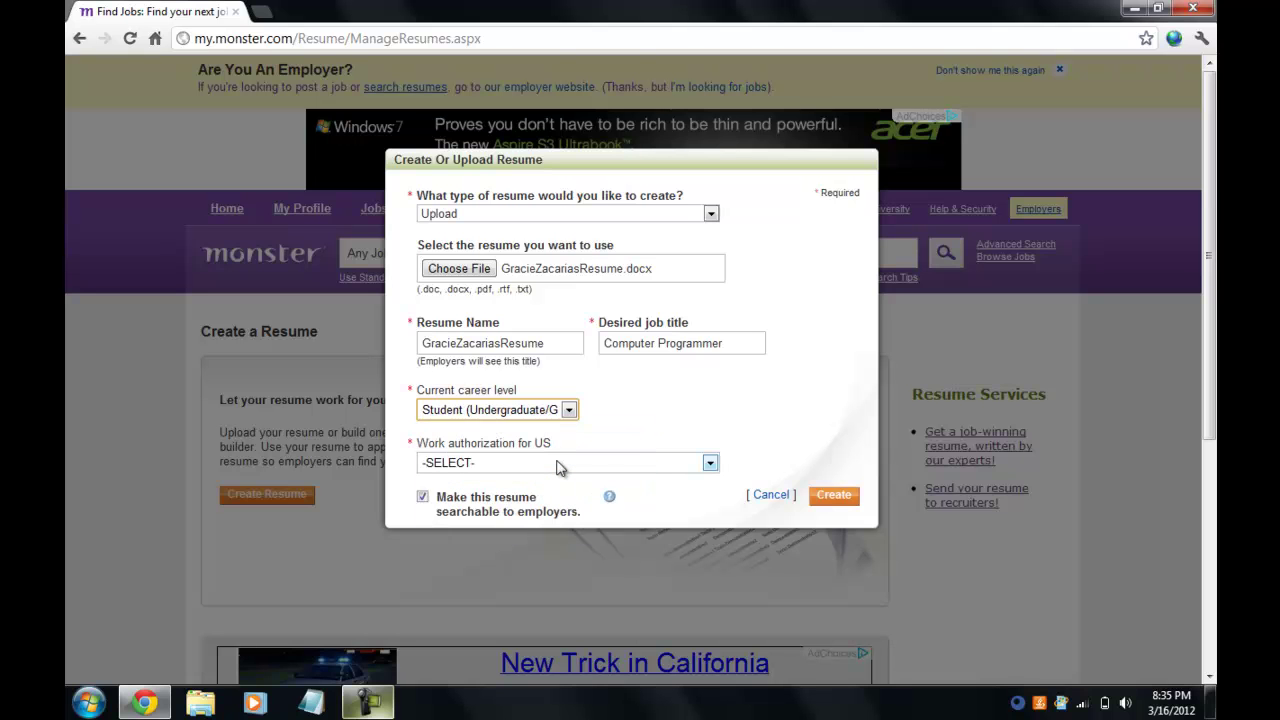
pyautogui.click(710, 464)
pyautogui.click(707, 497)
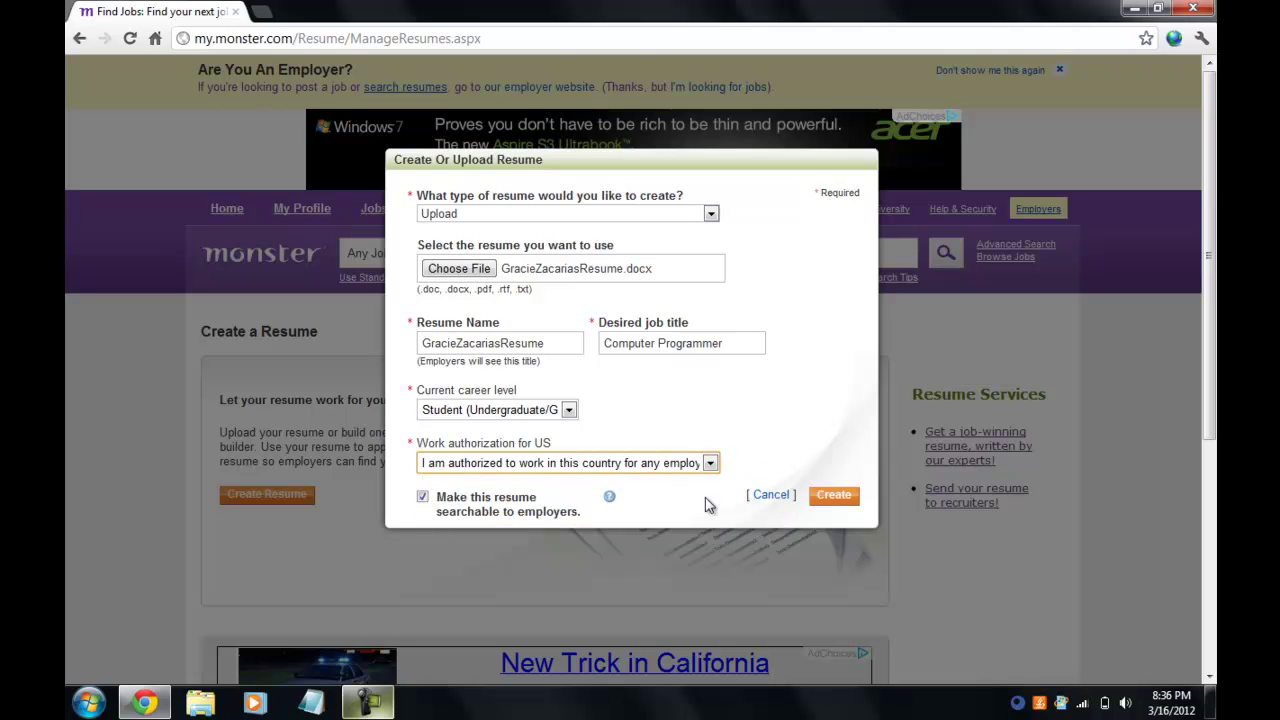
# Create the resume, then skip the optional Resume Visibility details page.
pyautogui.click(835, 495)
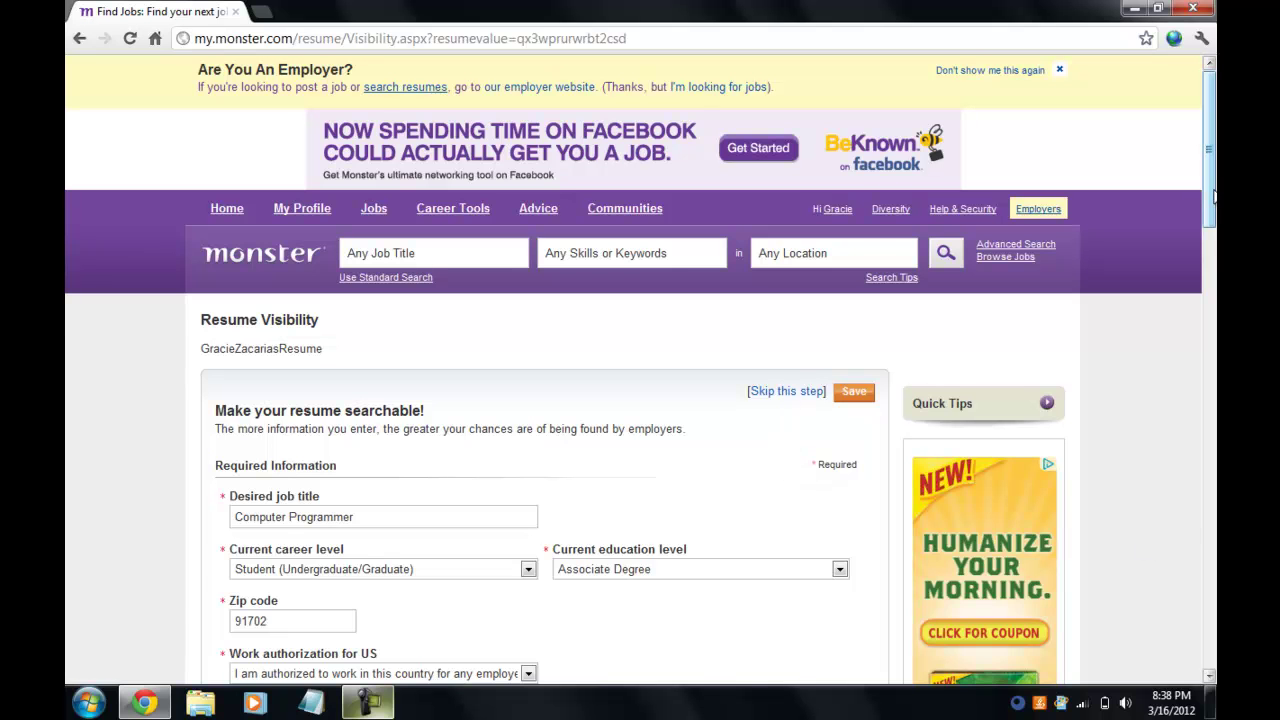
pyautogui.moveTo(1212, 193); pyautogui.dragTo(1213, 314)
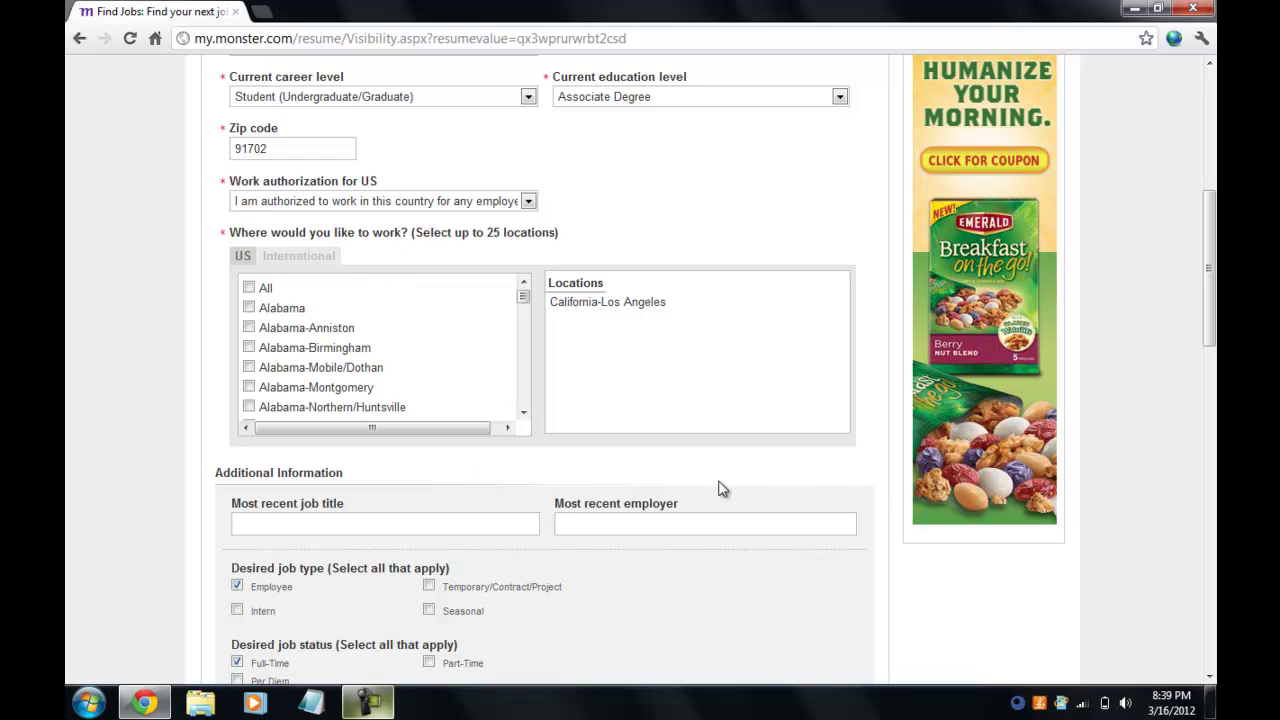
pyautogui.moveTo(1211, 302); pyautogui.dragTo(1211, 365)
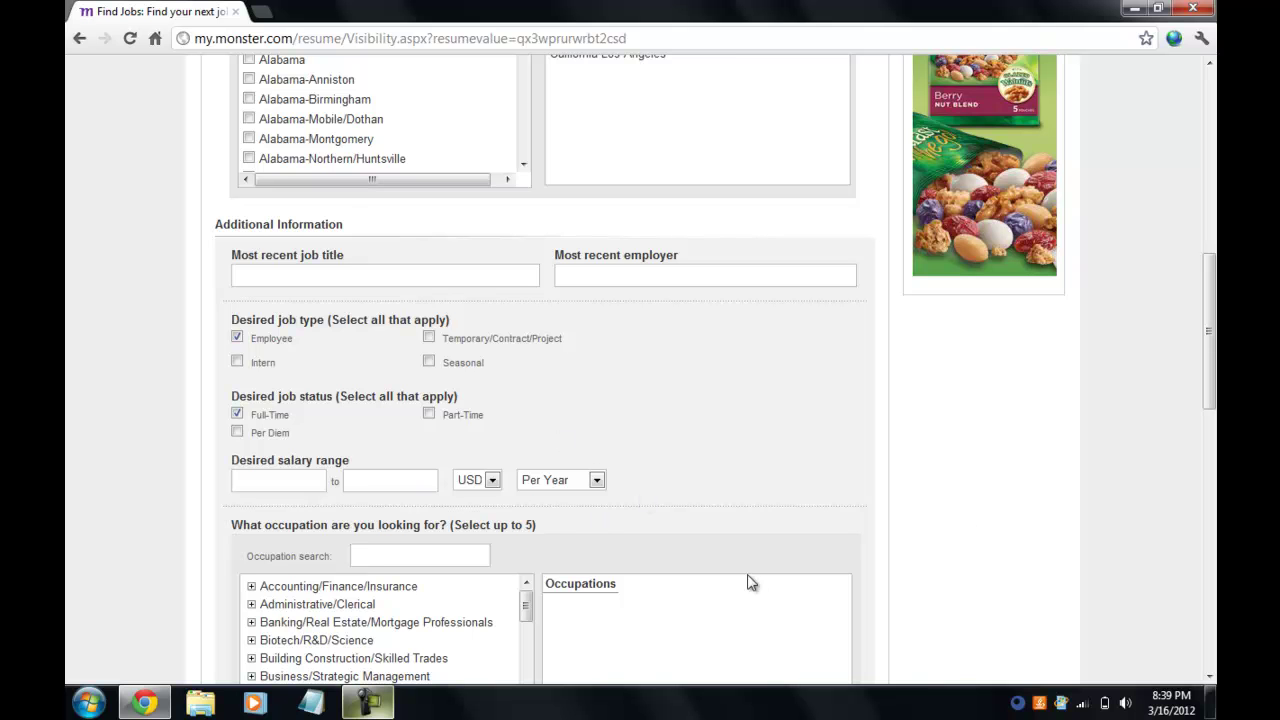
pyautogui.moveTo(1213, 303); pyautogui.dragTo(1213, 482)
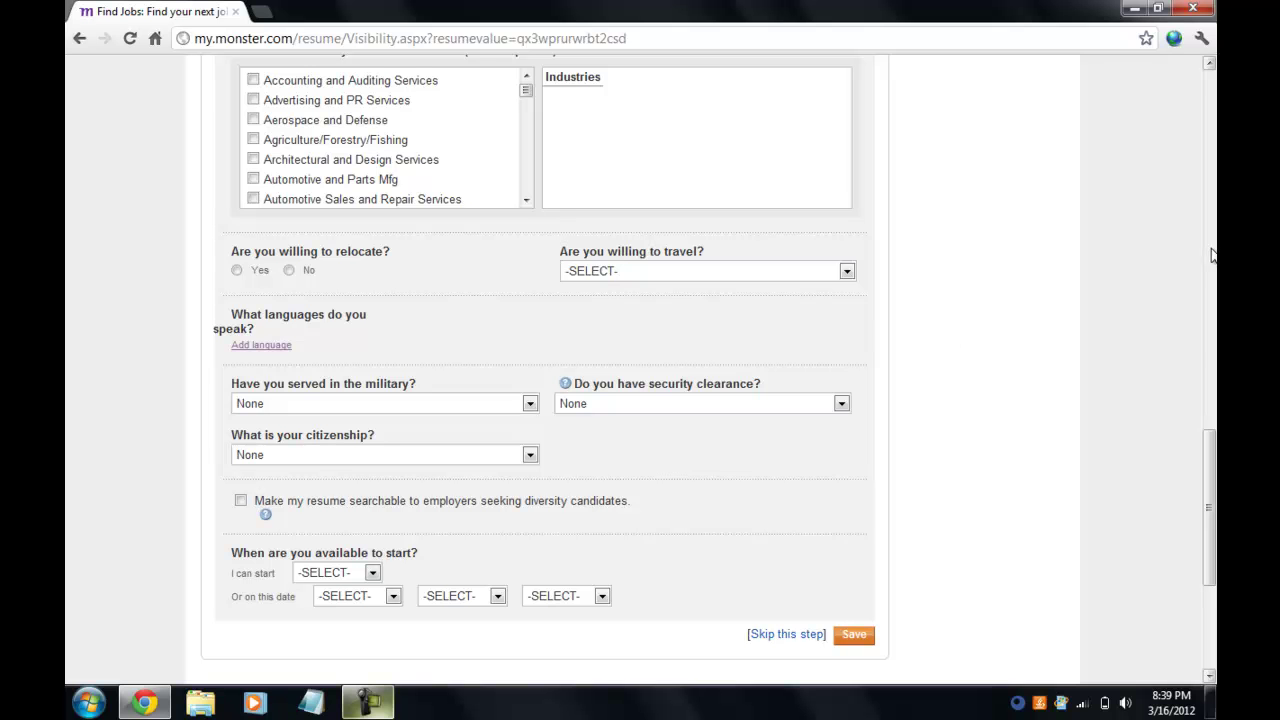
pyautogui.moveTo(1205, 470); pyautogui.dragTo(1211, 537)
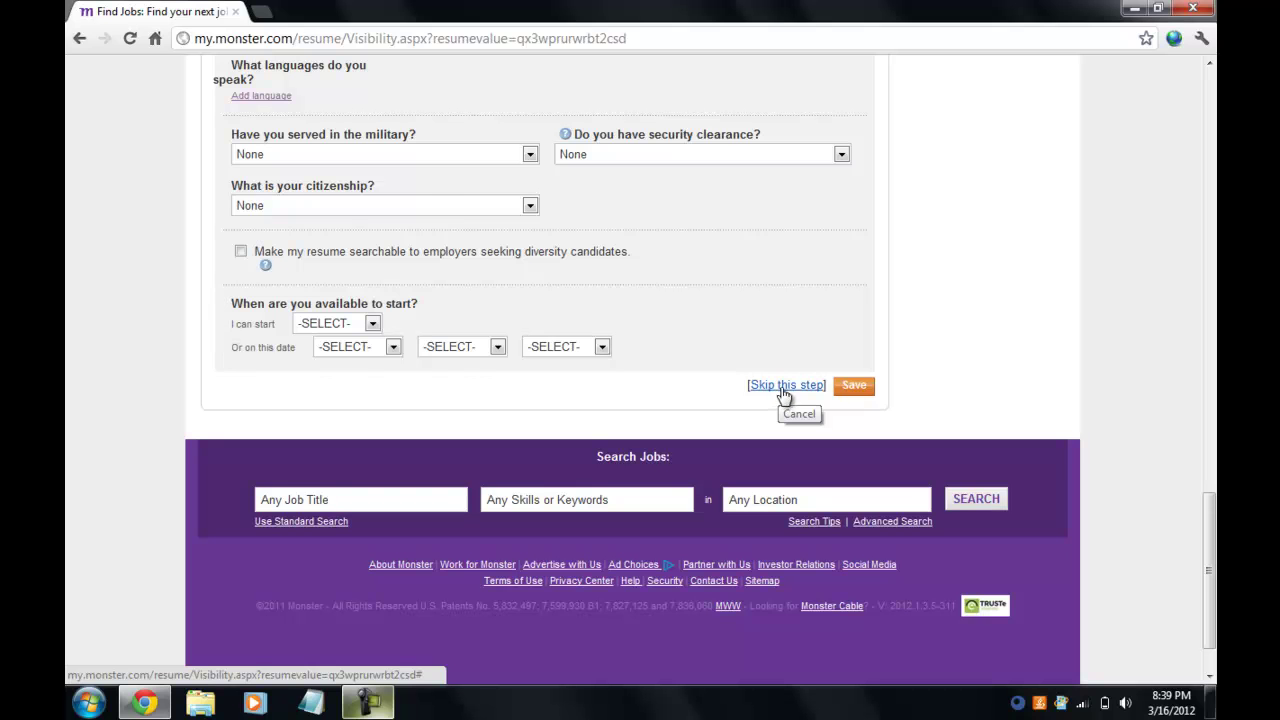
pyautogui.click(783, 388)
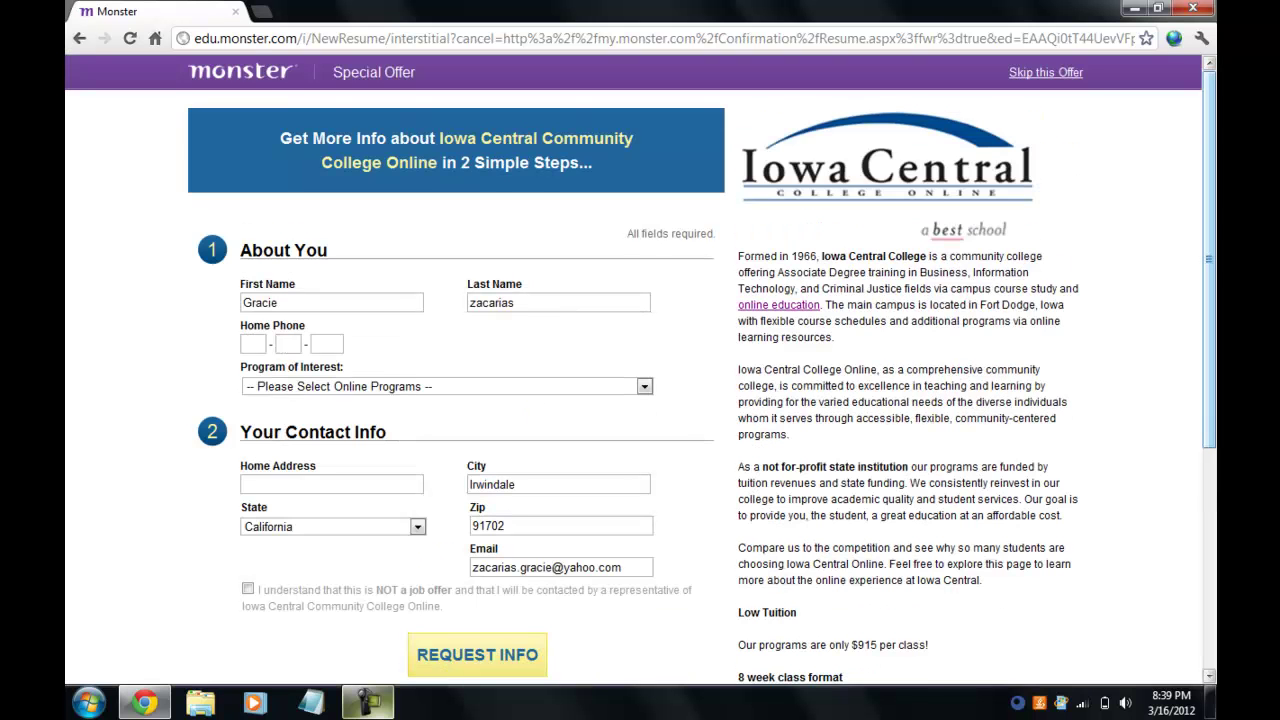
# Choose No Thanks on the Iowa Central Community College Online special offer.
pyautogui.moveTo(1212, 215); pyautogui.dragTo(1215, 334)
pyautogui.click(479, 528)
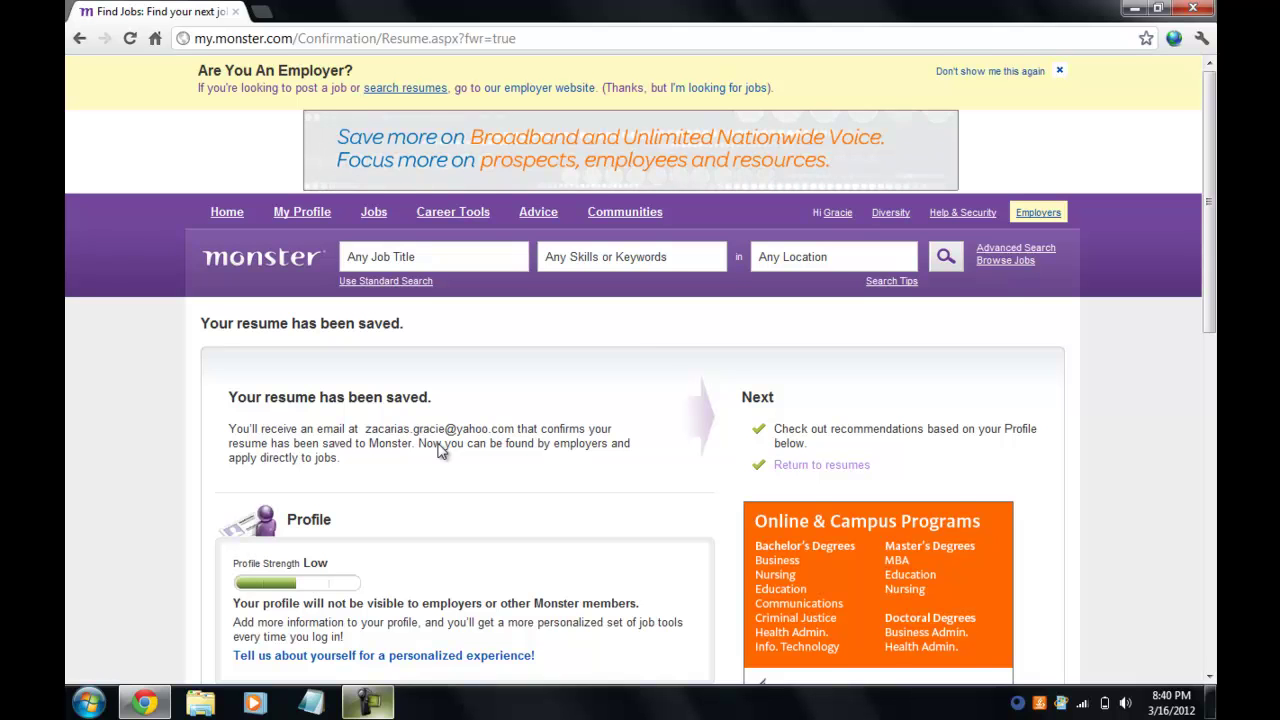
# Press F9 twice while the 'Your resume has been saved' confirmation page loads.
pyautogui.press('F9')
pyautogui.press('F9')
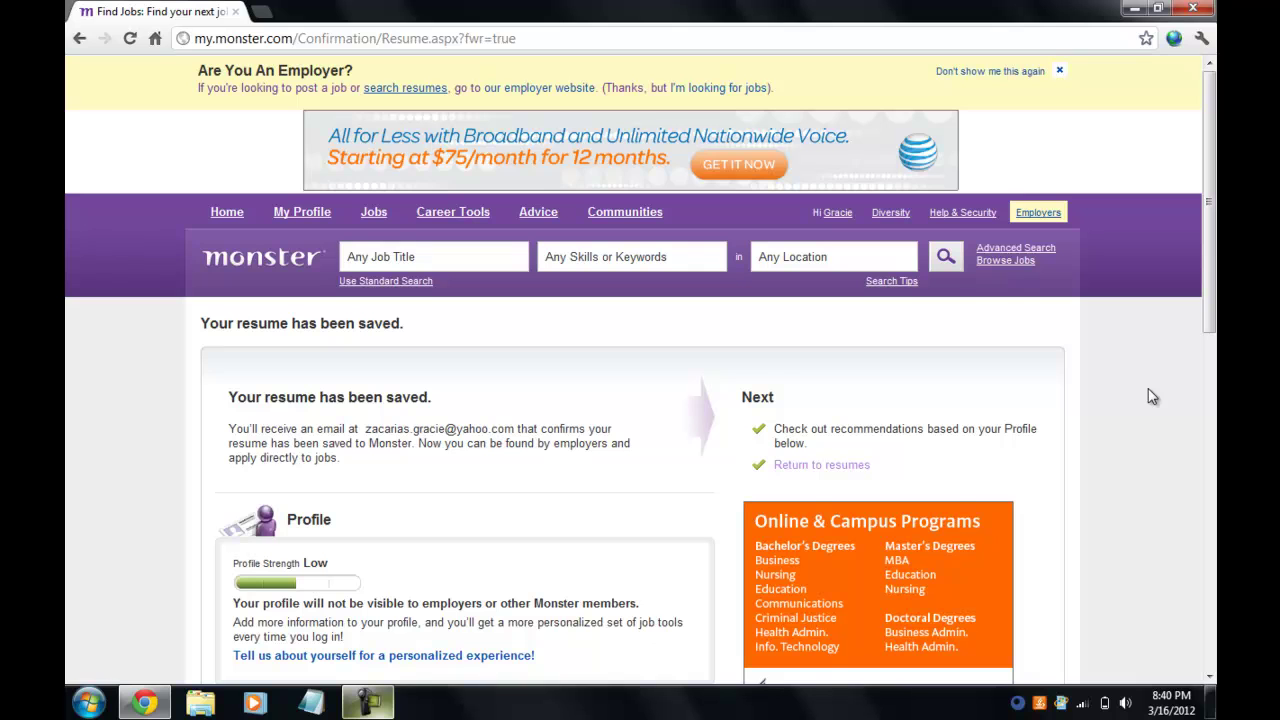
pyautogui.press('F9')
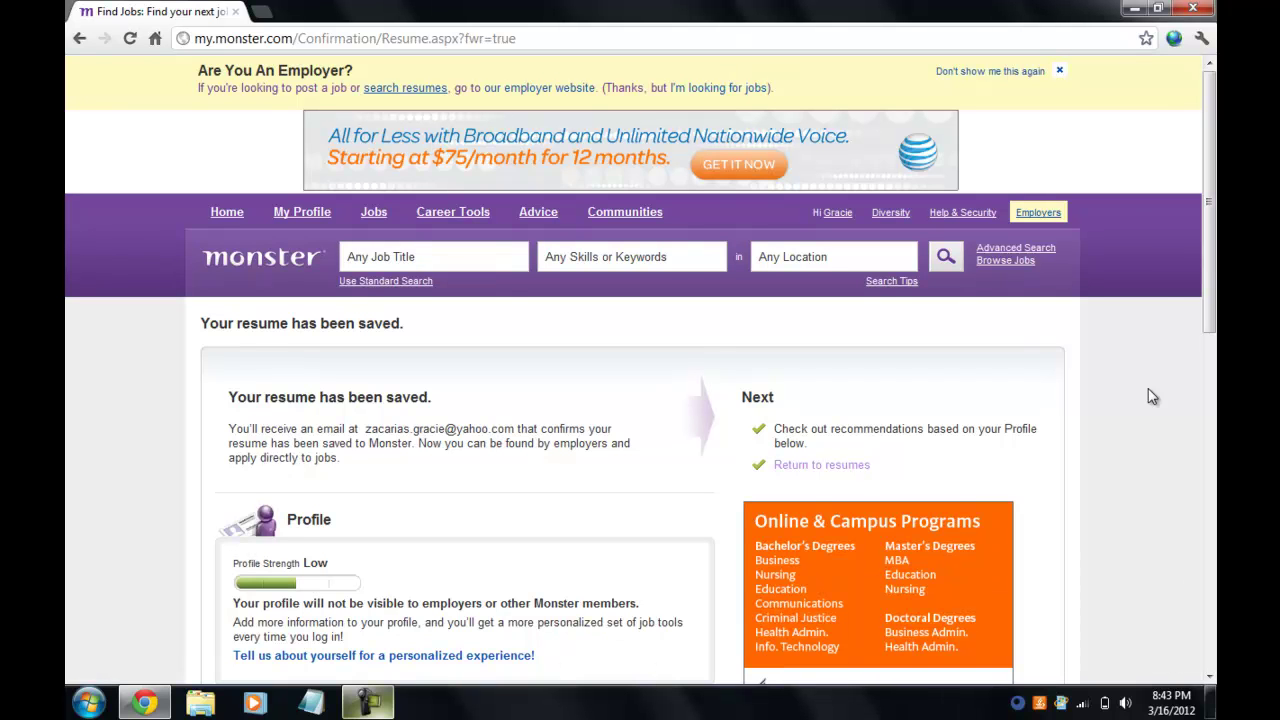